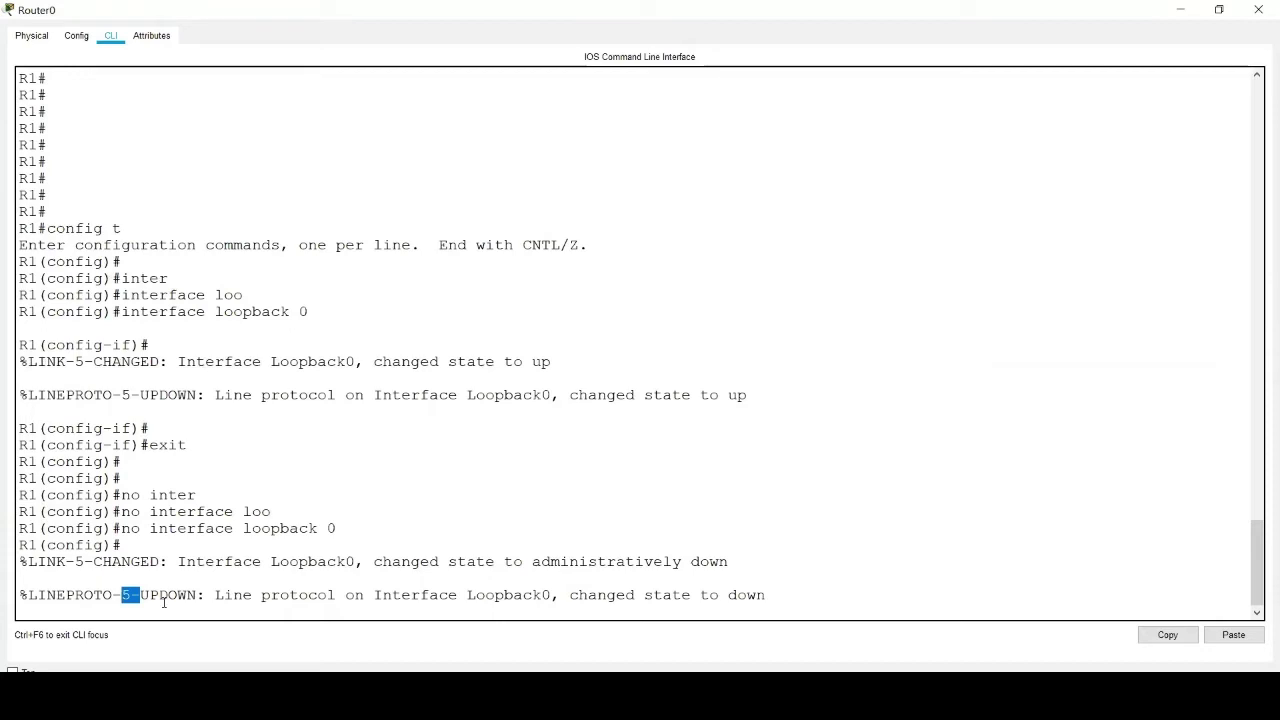
- Leave configuration mode and display the running configuration to check the log timestamps service line, quitting the listing after the first page
{"action": "key", "text": "Return"}
{"action": "key", "text": "Return"}
{"action": "key", "text": "Return"}
{"action": "key", "text": "Return"}
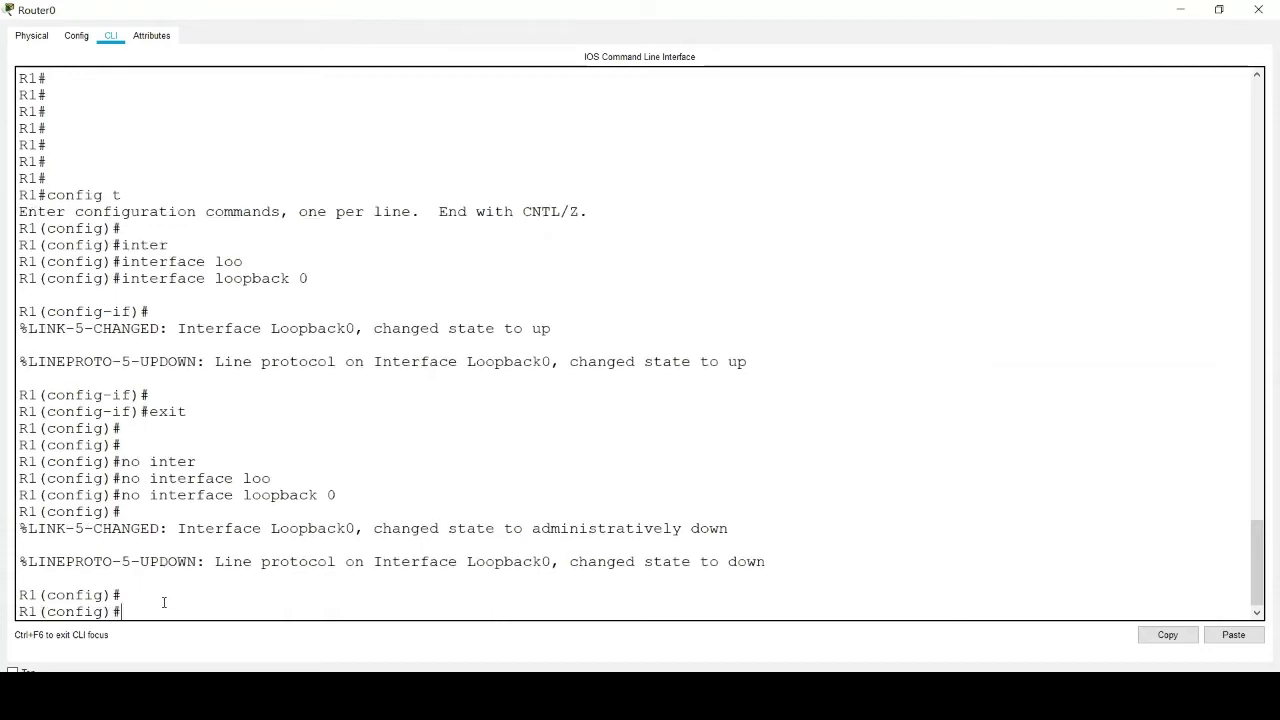
{"action": "type", "text": "exit"}
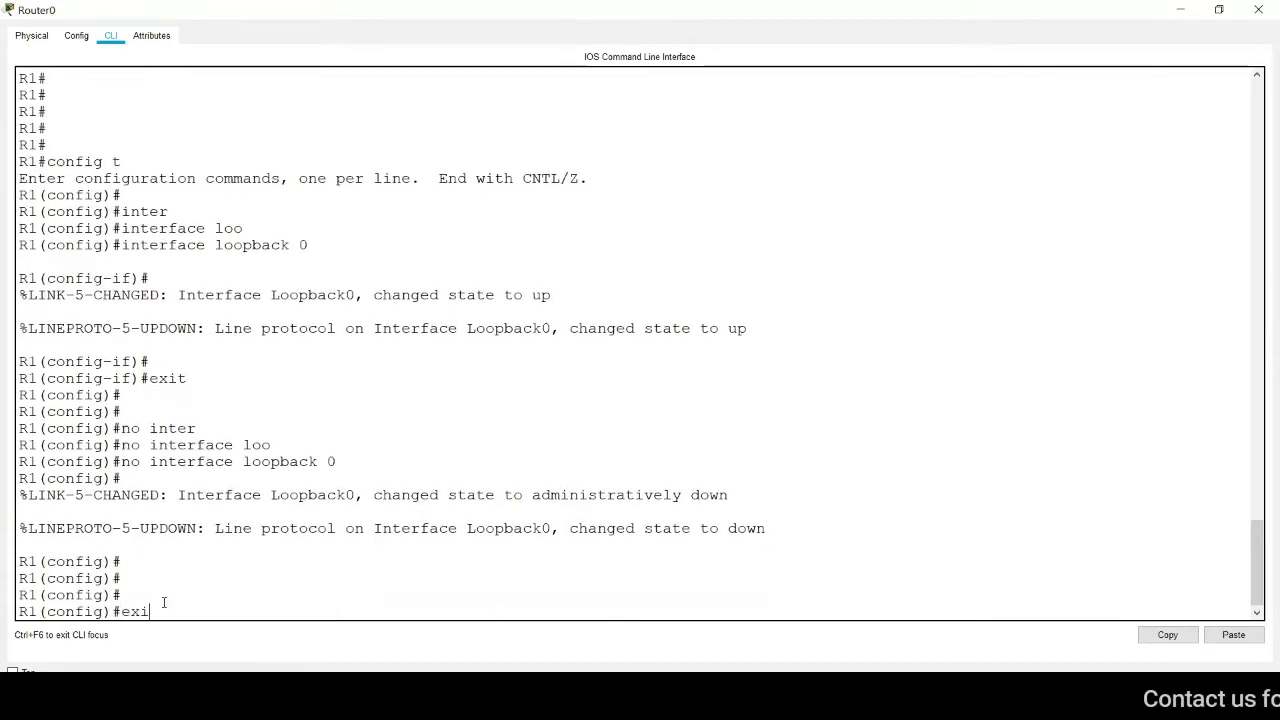
{"action": "key", "text": "Return"}
{"action": "key", "text": "Return"}
{"action": "type", "text": "sh run"}
{"action": "key", "text": "Return"}
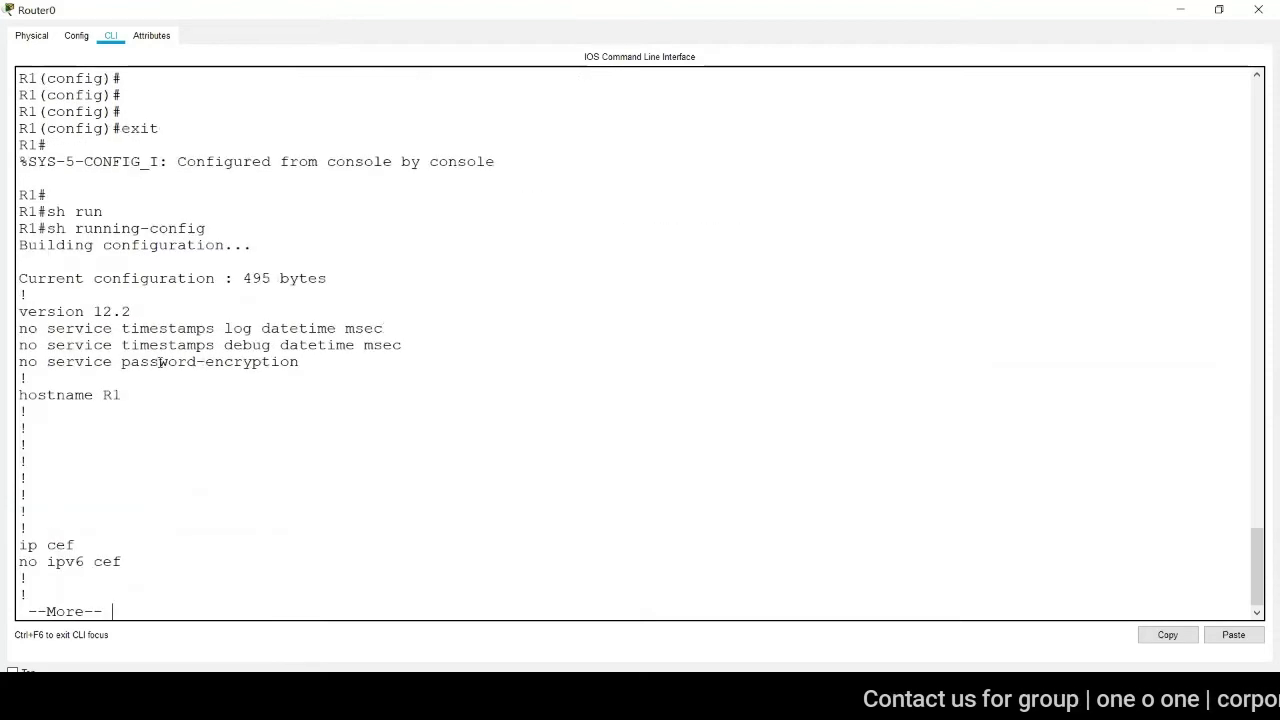
{"action": "left_click_drag", "start_coordinate": [19, 328], "coordinate": [414, 334]}
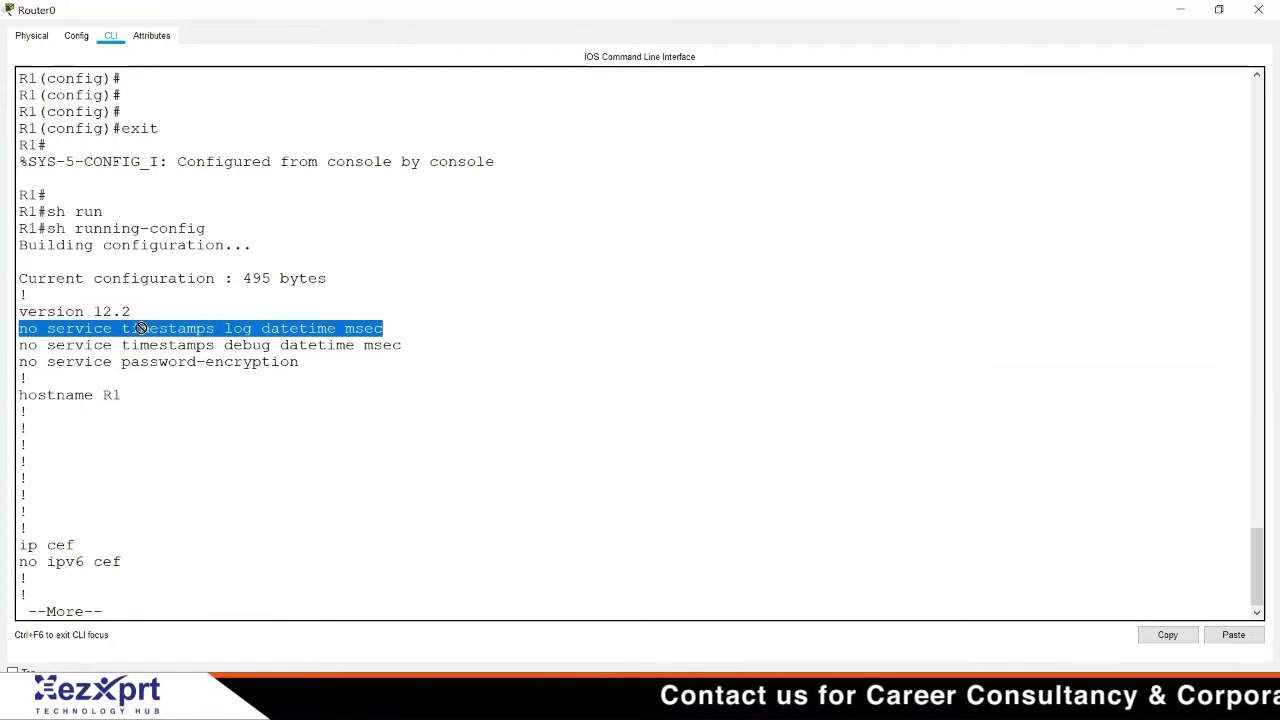
{"action": "key", "text": "ctrl+c"}
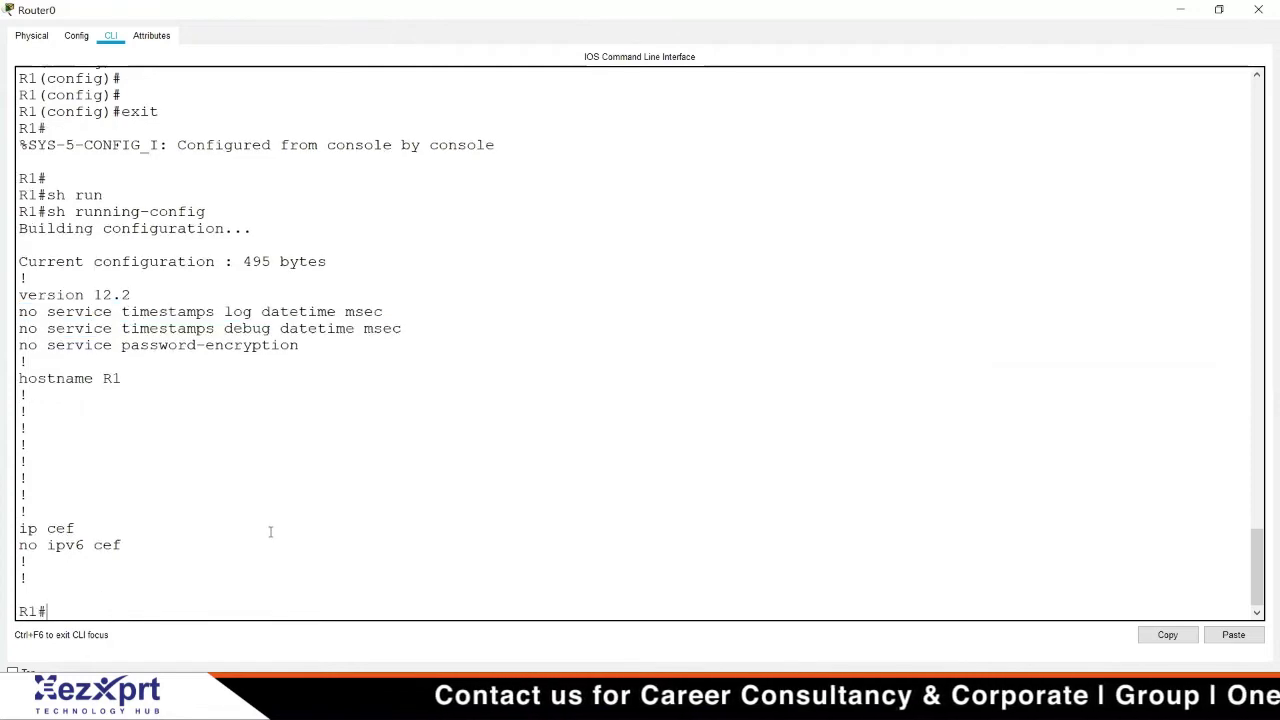
- Enter global configuration mode and enable log timestamps with the copied command service timestamps log datetime msec
{"action": "type", "text": "config t"}
{"action": "key", "text": "Return"}
{"action": "type", "text": "no"}
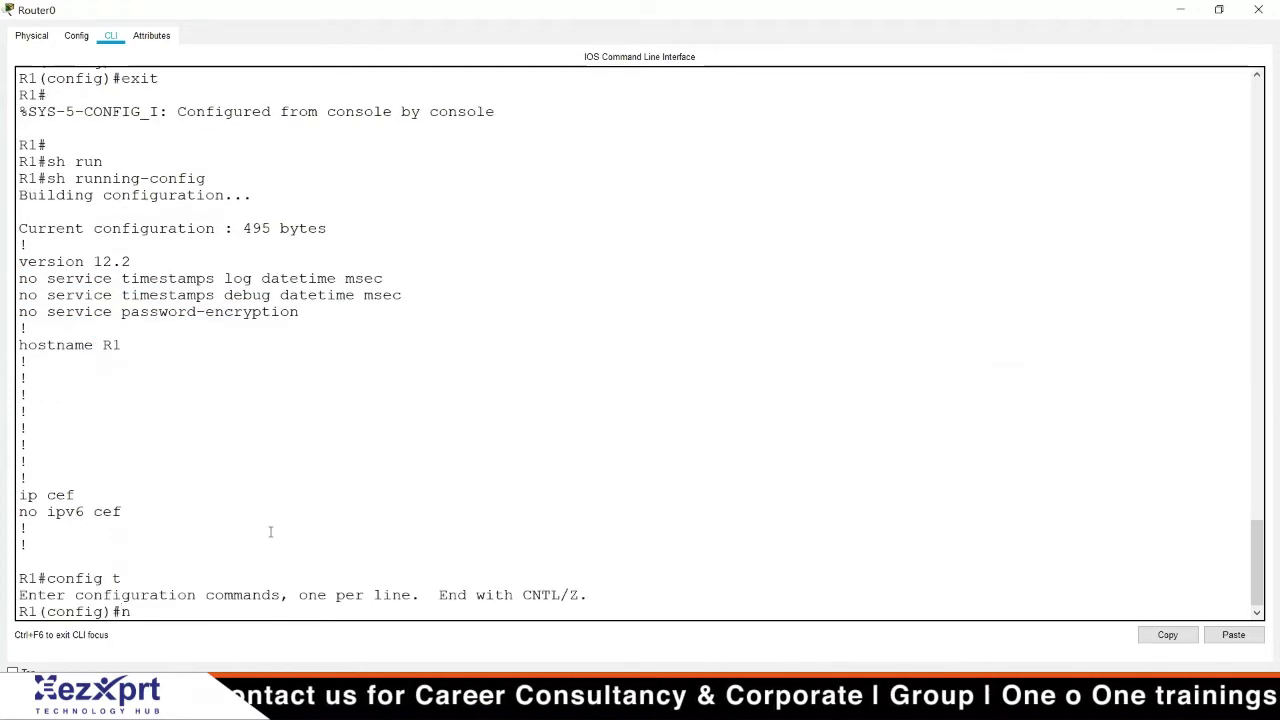
{"action": "key", "text": "BackSpace"}
{"action": "key", "text": "BackSpace"}
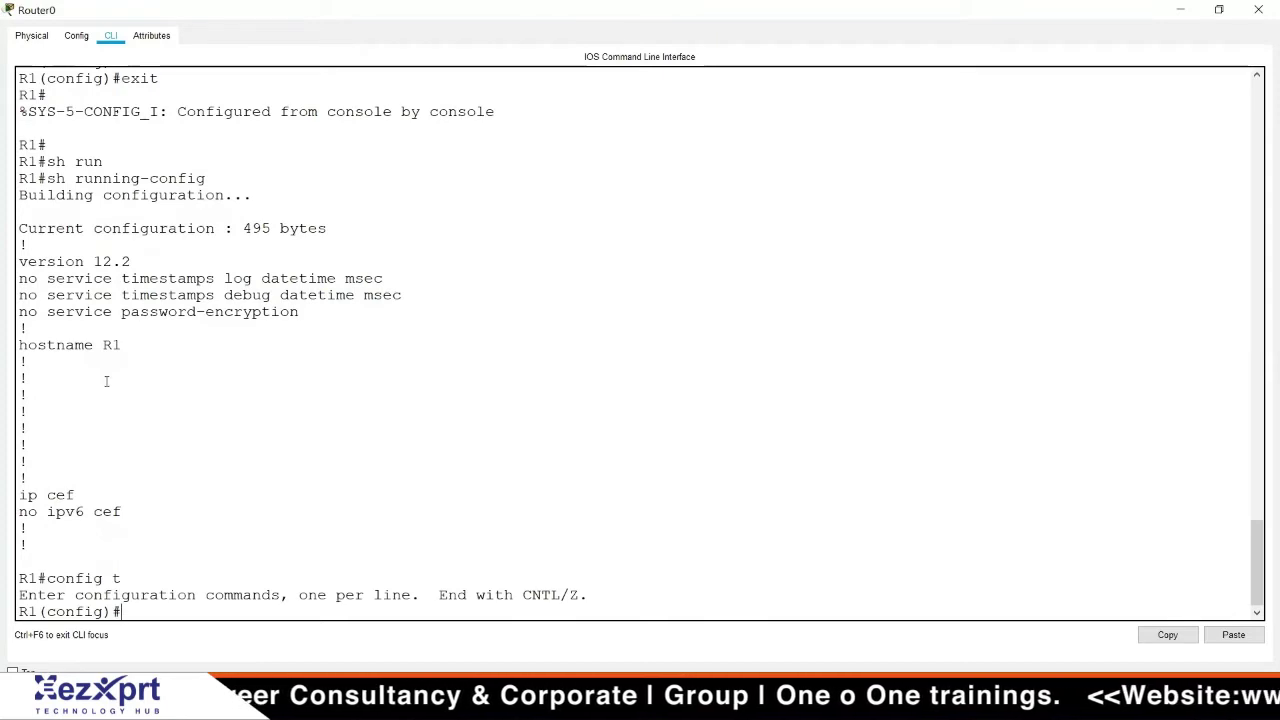
{"action": "left_click_drag", "start_coordinate": [47, 278], "coordinate": [450, 274]}
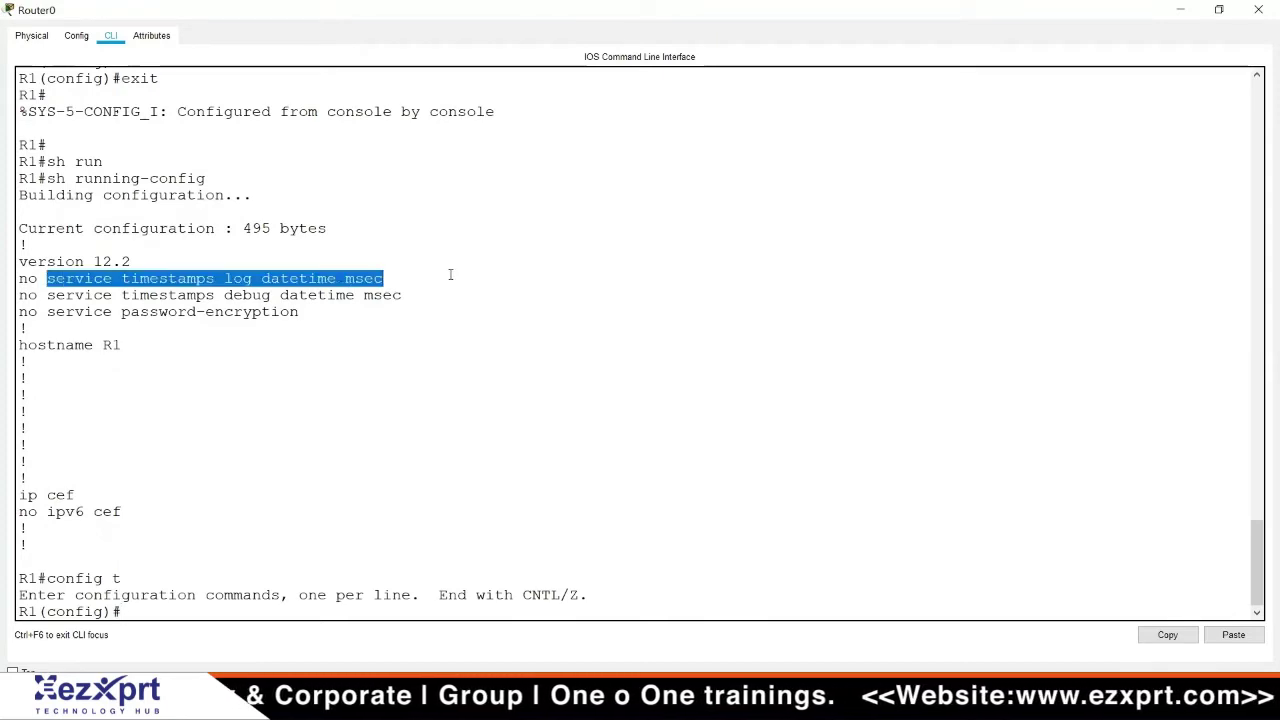
{"action": "right_click", "coordinate": [308, 274]}
{"action": "left_click", "coordinate": [338, 283]}
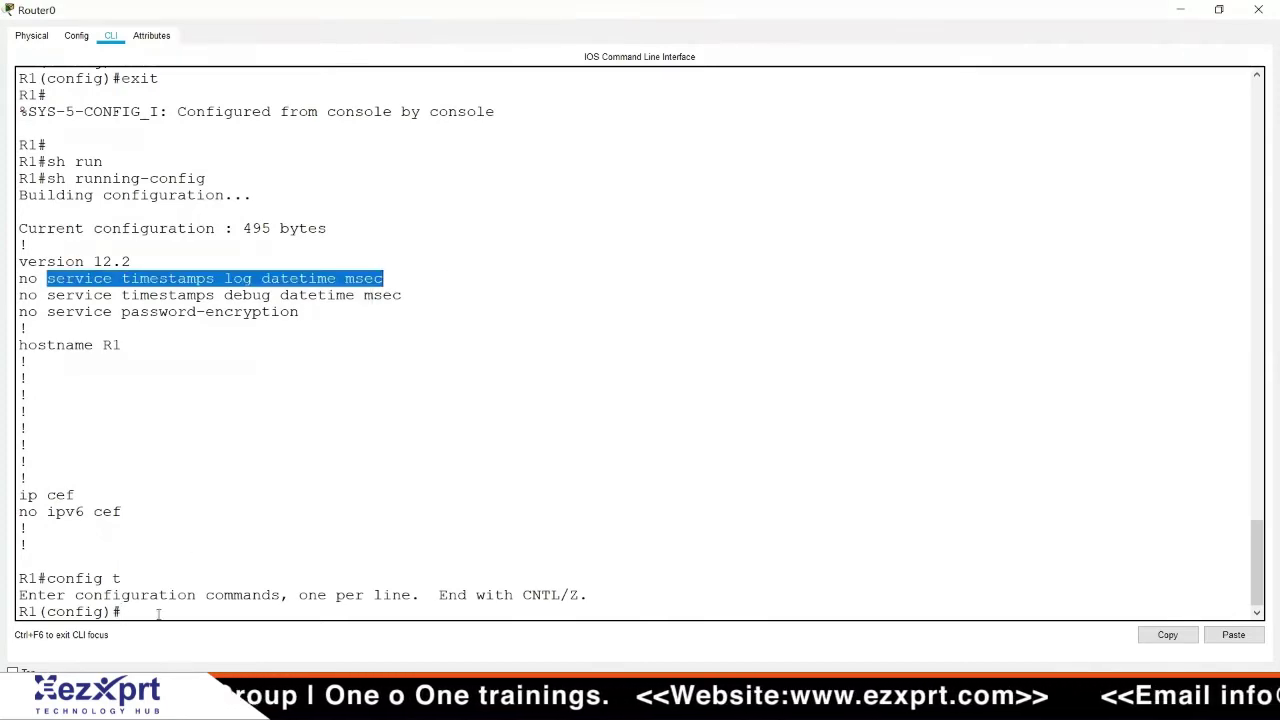
{"action": "right_click", "coordinate": [157, 616]}
{"action": "left_click", "coordinate": [186, 637]}
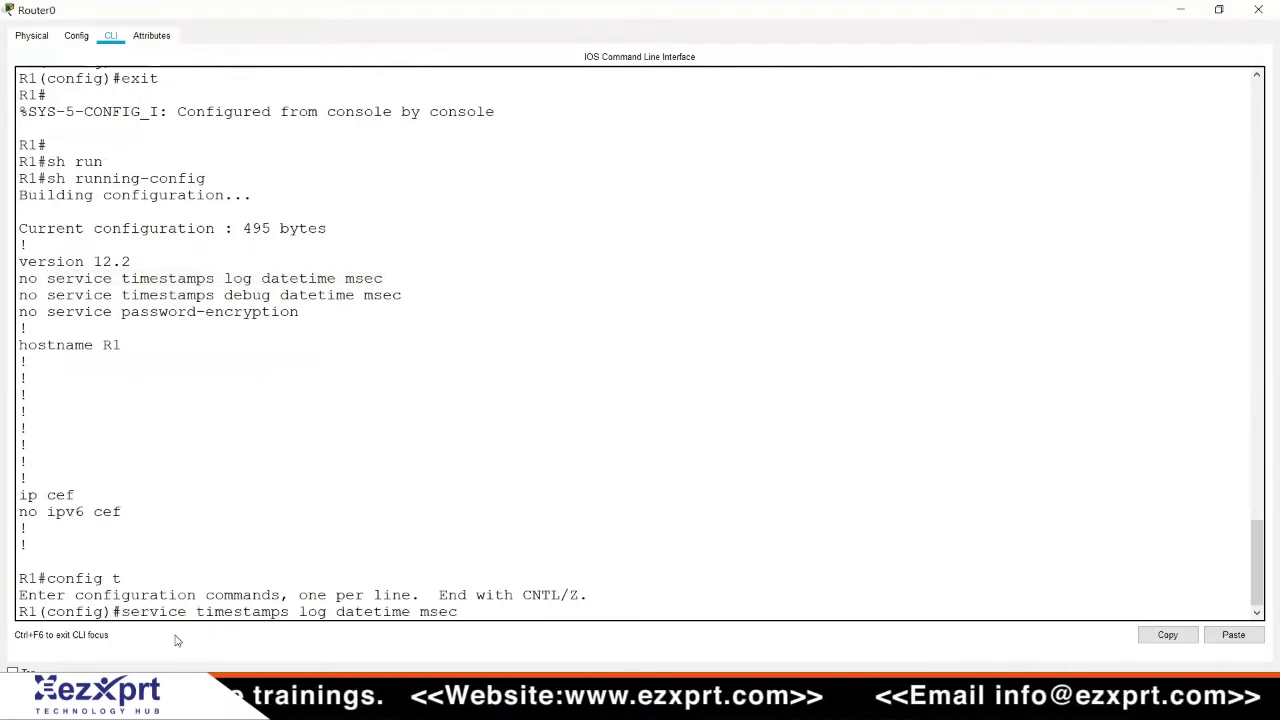
{"action": "key", "text": "Return"}
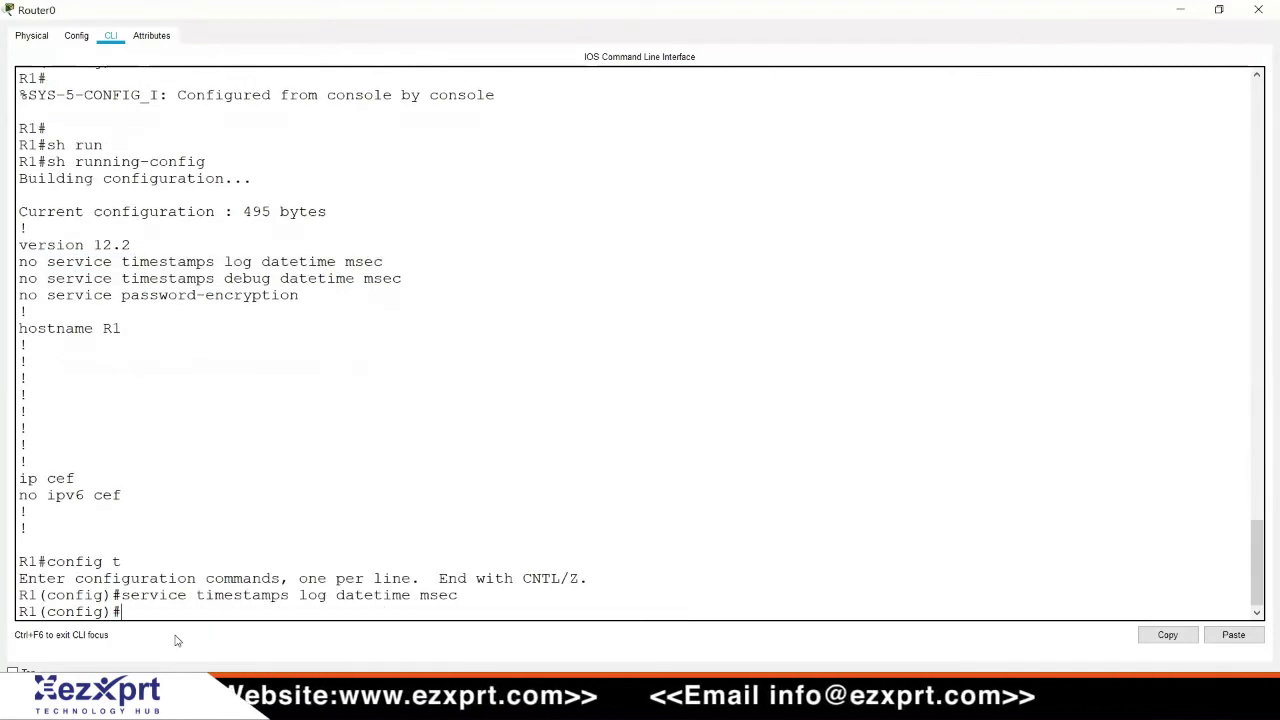
- Return to privileged EXEC mode and check the timestamp on the new console log message
{"action": "key", "text": "ctrl+z"}
{"action": "key", "text": "Return"}
{"action": "key", "text": "Return"}
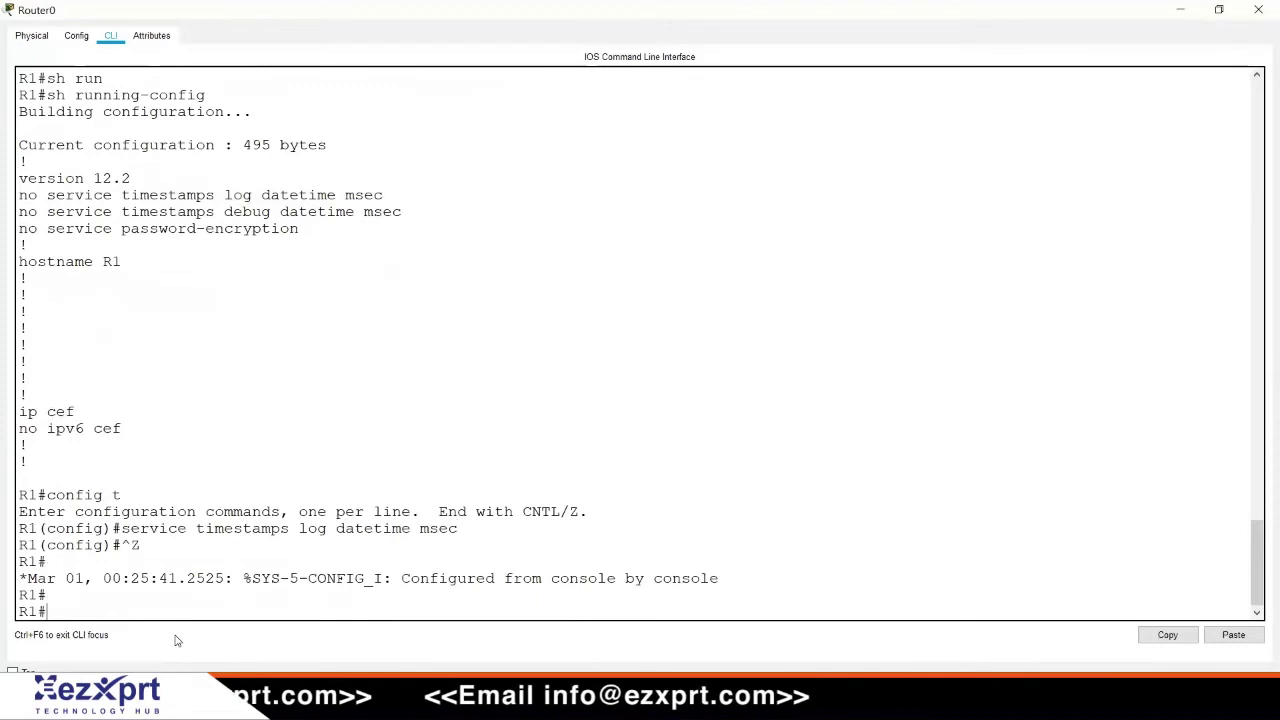
{"action": "left_click_drag", "start_coordinate": [308, 578], "coordinate": [8, 566]}
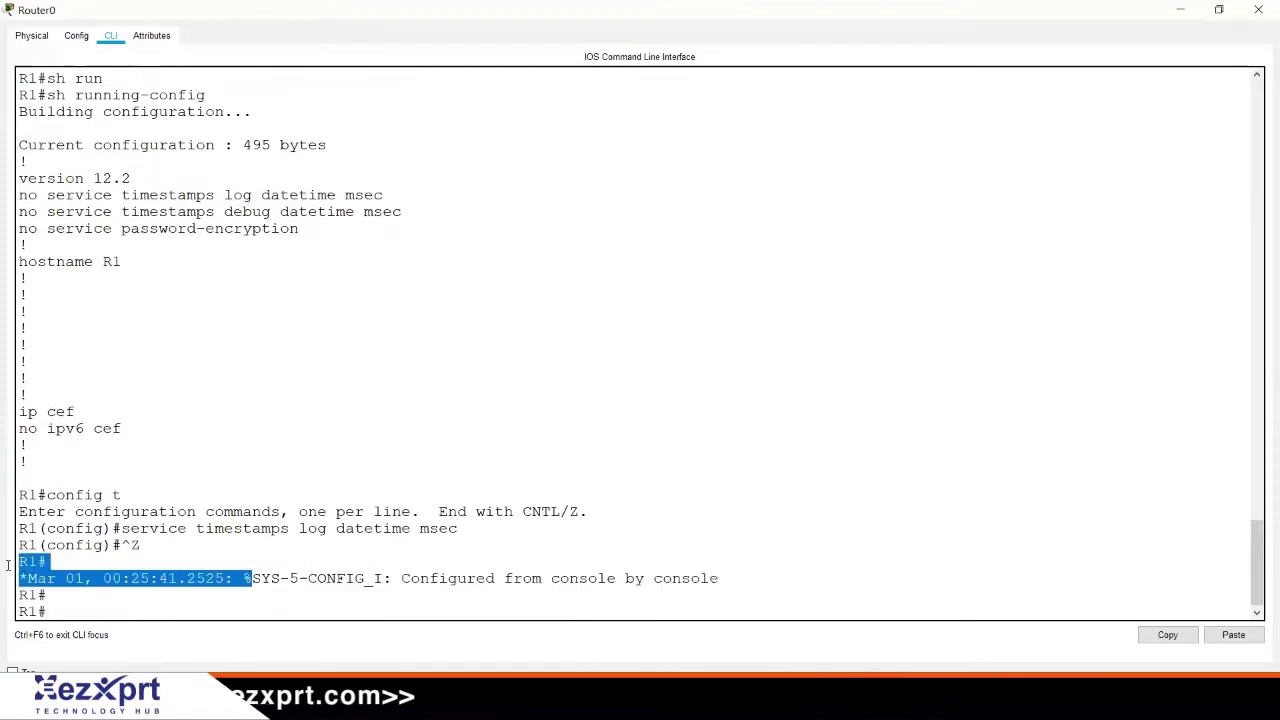
{"action": "left_click", "coordinate": [84, 612]}
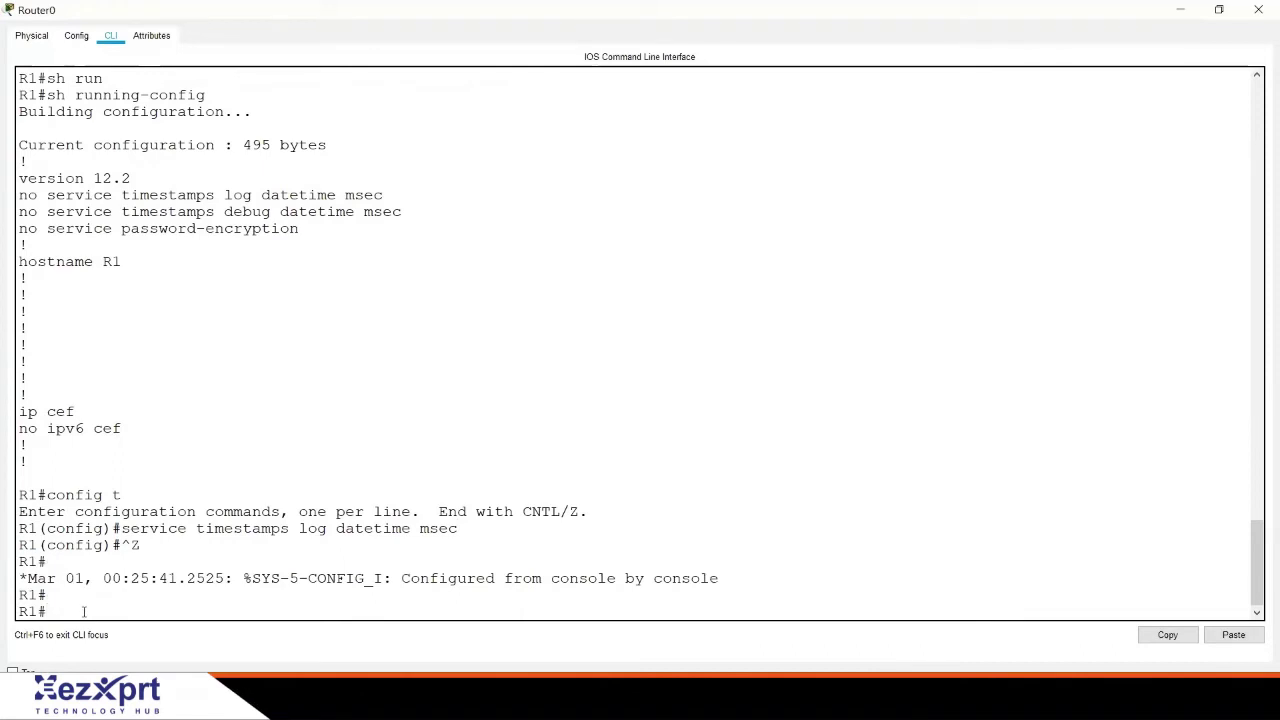
- Run show logging on R1 and page through to the end of its output
{"action": "type", "text": "shw i"}
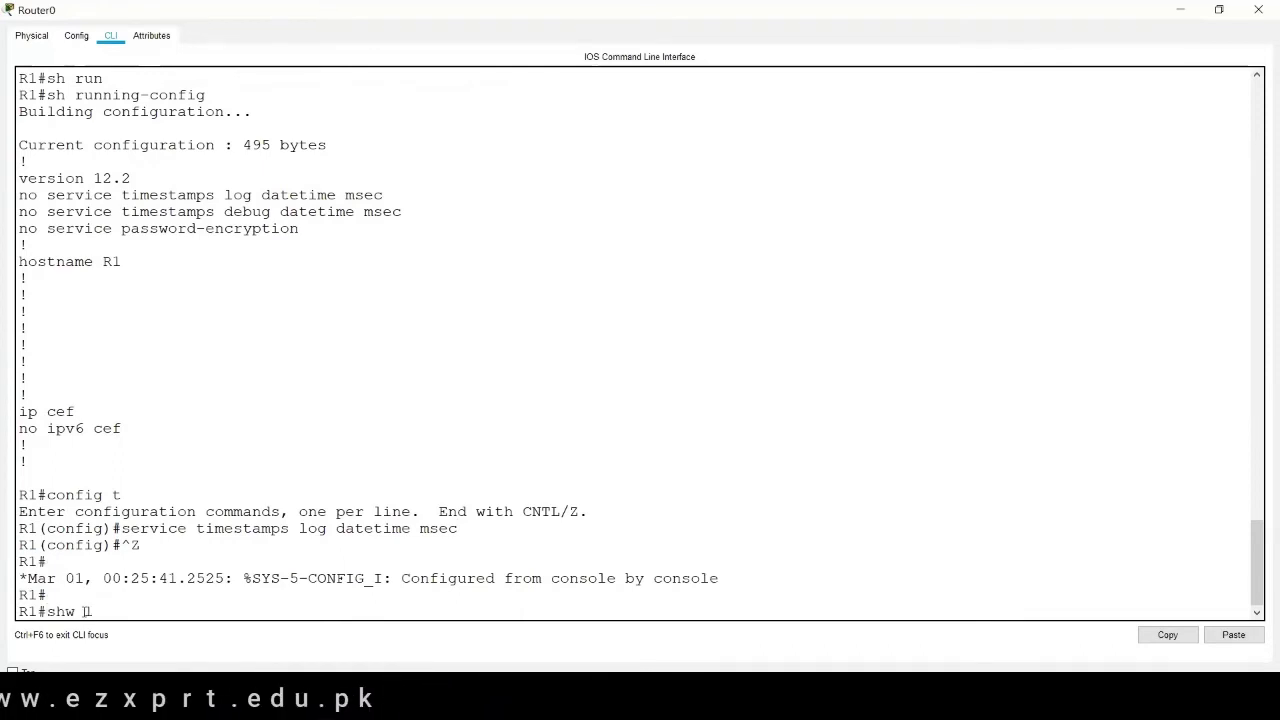
{"action": "key", "text": "BackSpace"}
{"action": "key", "text": "BackSpace"}
{"action": "key", "text": "BackSpace"}
{"action": "key", "text": "BackSpace"}
{"action": "type", "text": "ow"}
{"action": "key", "text": "Tab"}
{"action": "type", "text": "loo"}
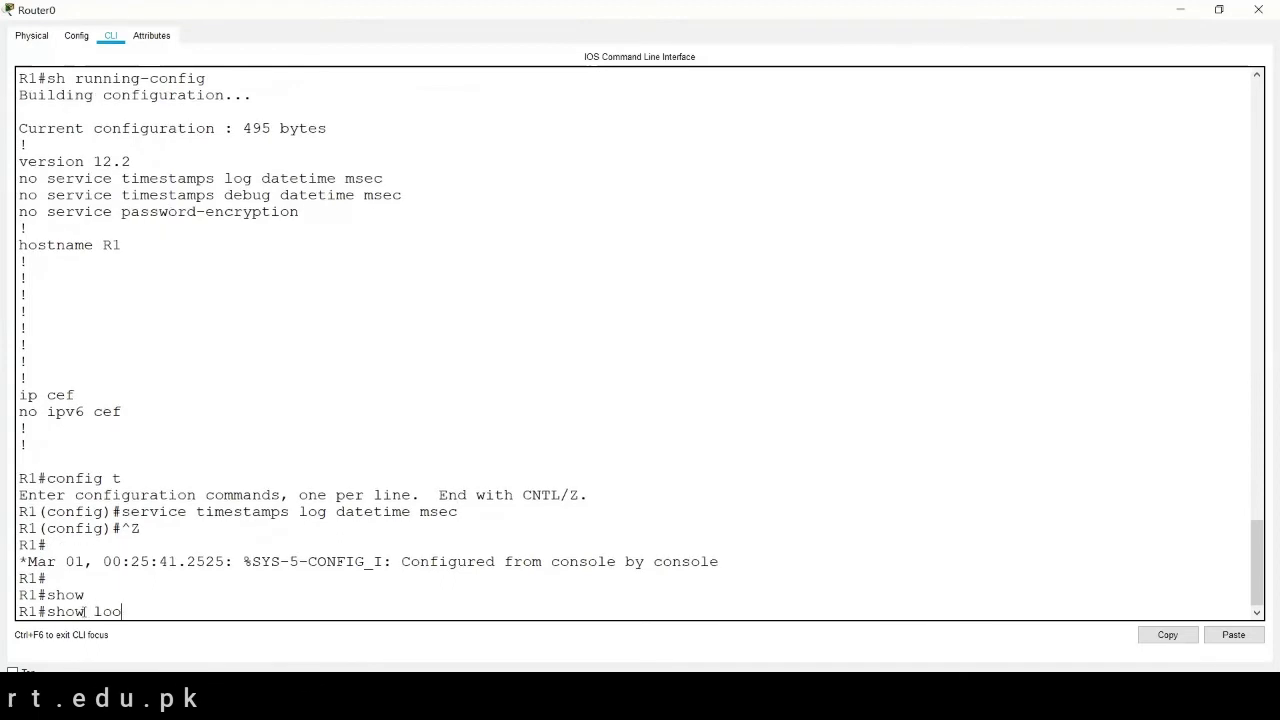
{"action": "key", "text": "Tab"}
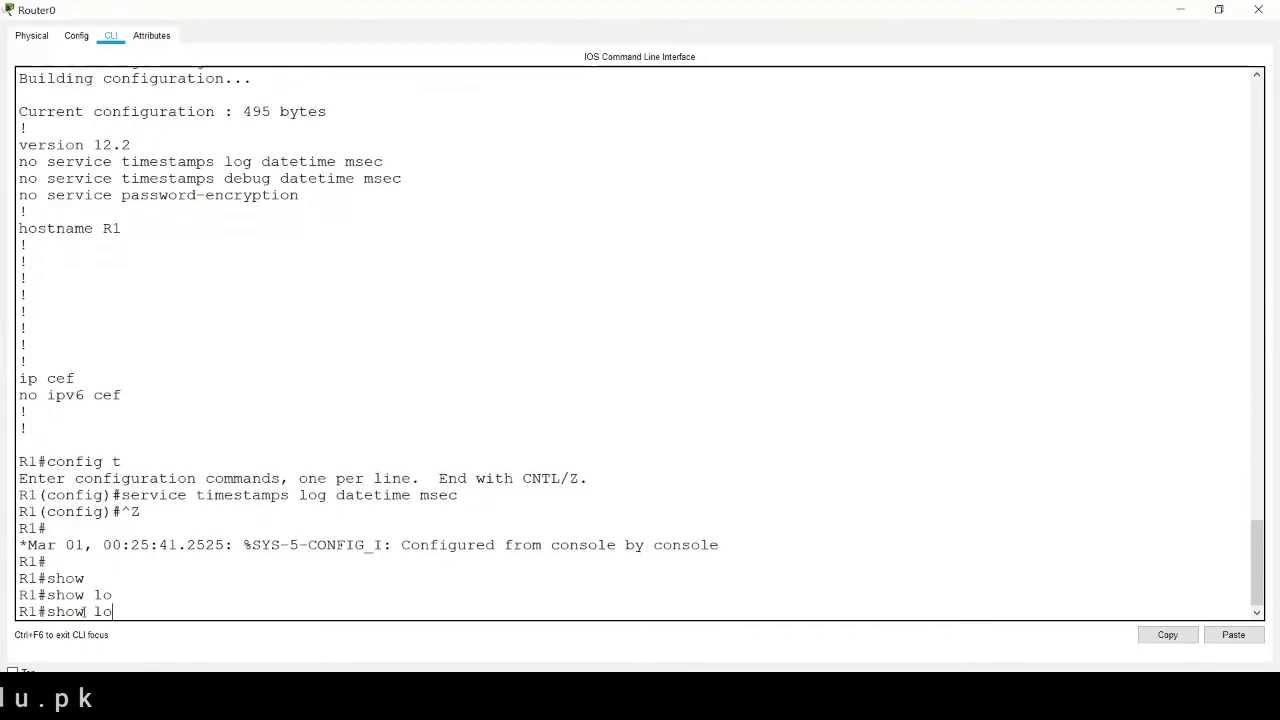
{"action": "type", "text": "gg"}
{"action": "key", "text": "Tab"}
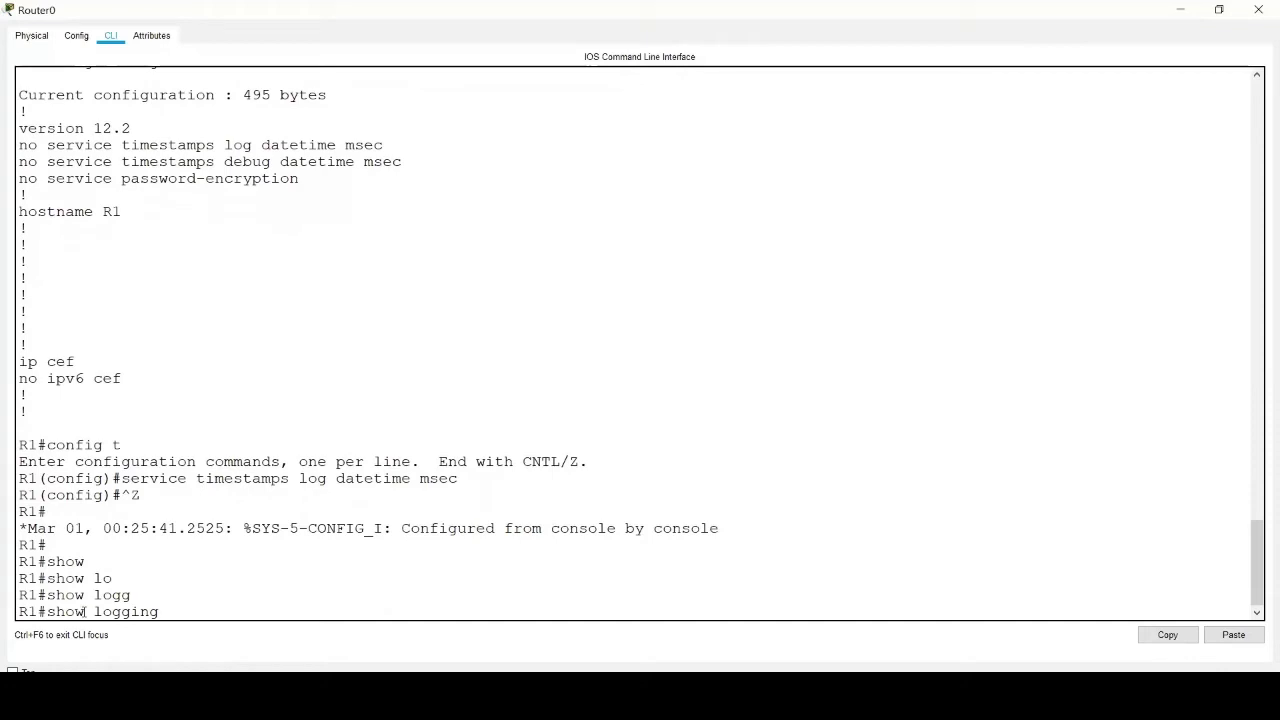
{"action": "type", "text": "\\"}
{"action": "key", "text": "BackSpace"}
{"action": "key", "text": "Return"}
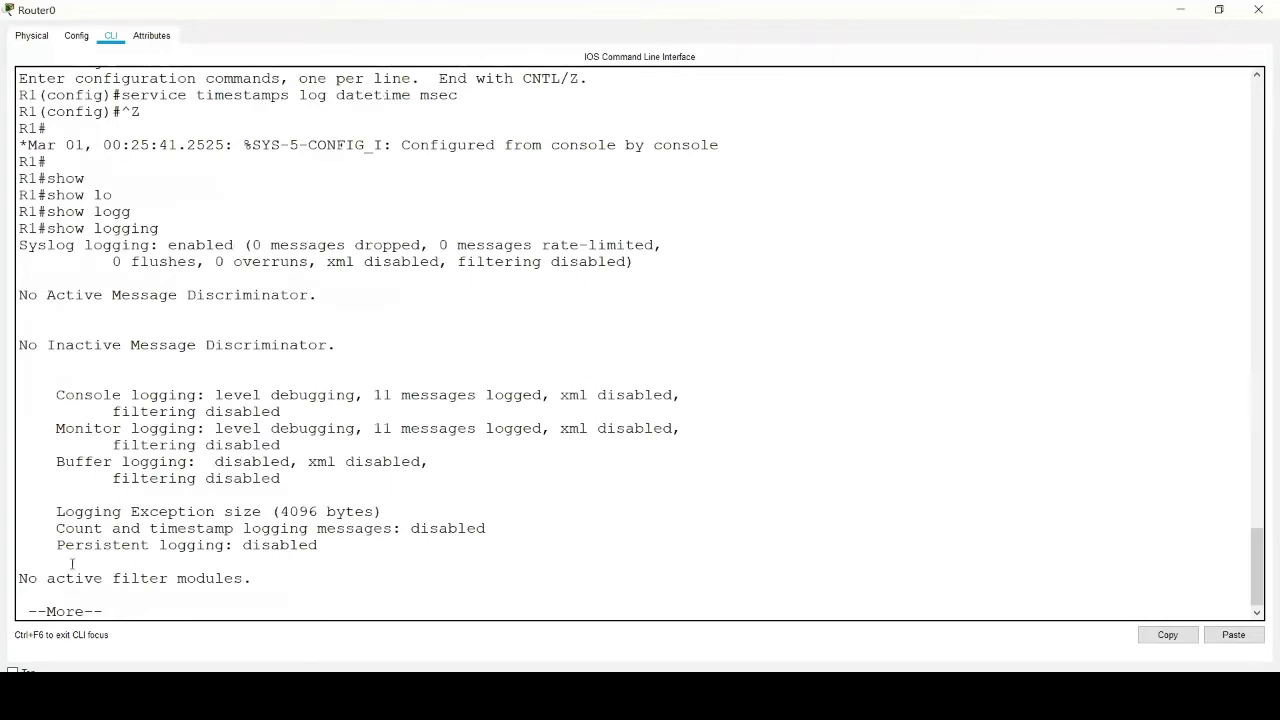
{"action": "key", "text": "space"}
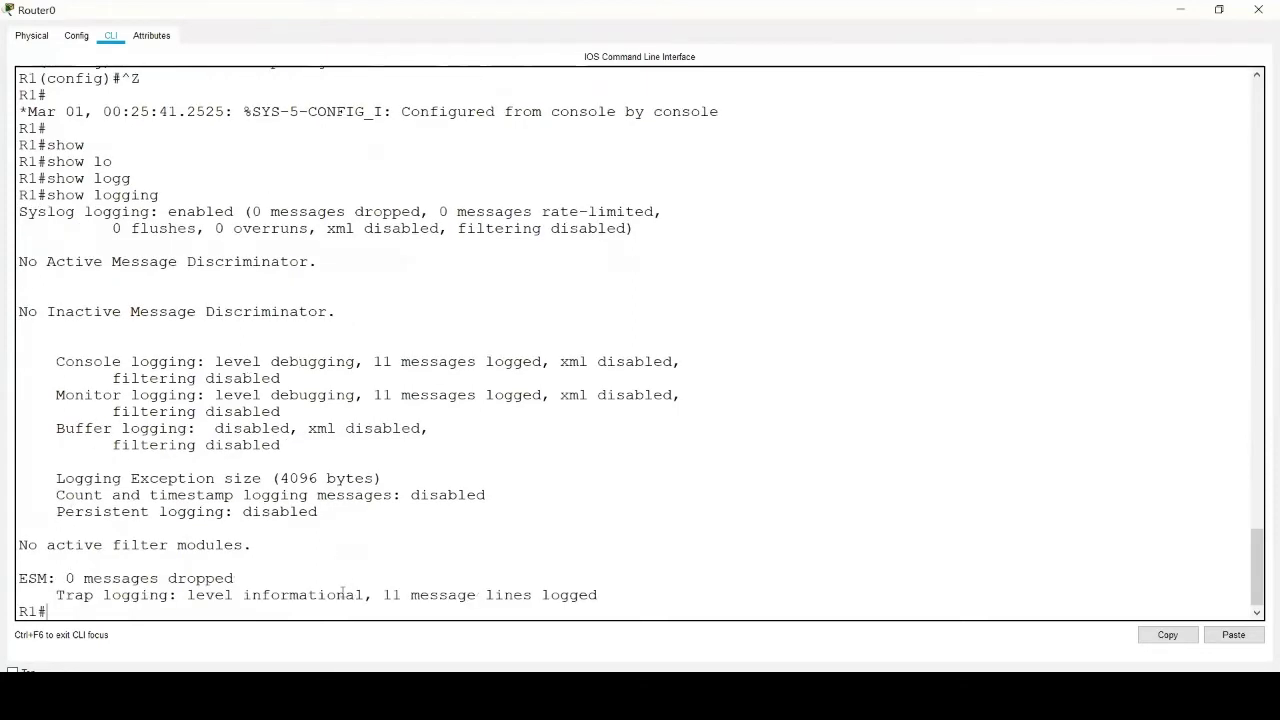
- Examine the trap logging message lines and the logging exception size in the output, ending at a clear prompt
{"action": "left_click_drag", "start_coordinate": [365, 595], "coordinate": [471, 580]}
{"action": "left_click_drag", "start_coordinate": [626, 596], "coordinate": [626, 595]}
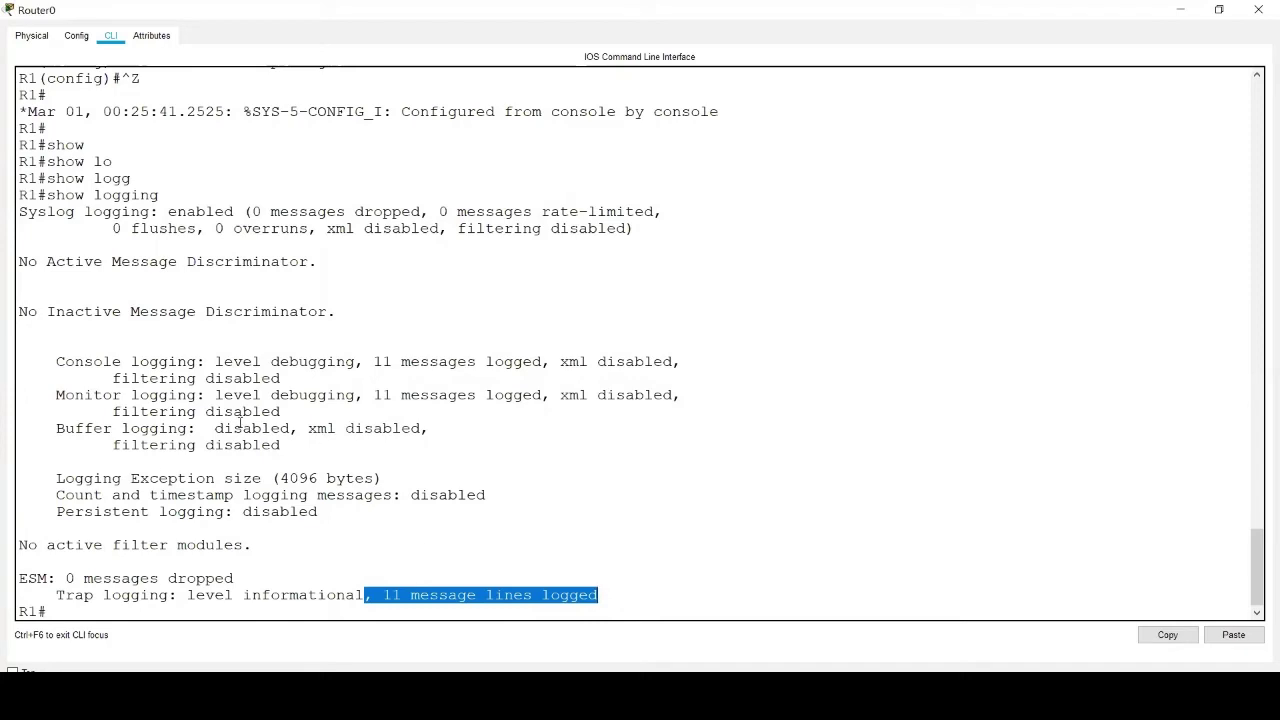
{"action": "left_click_drag", "start_coordinate": [74, 478], "coordinate": [404, 478]}
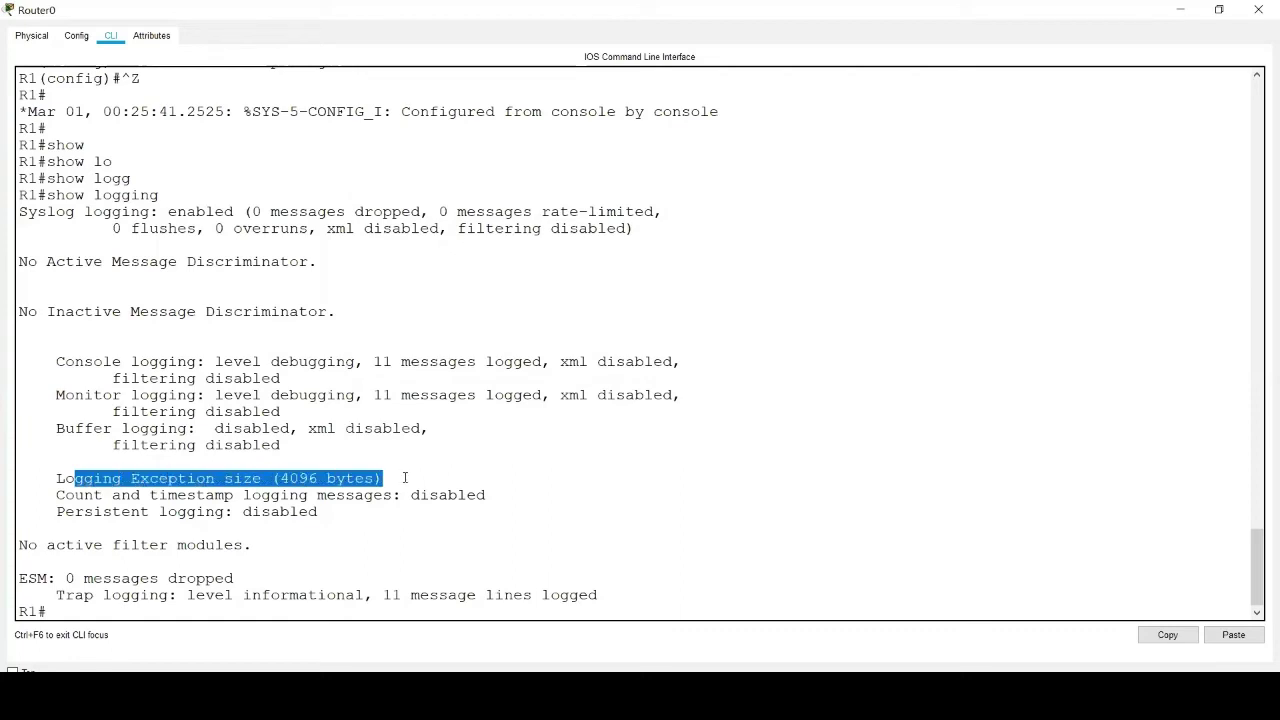
{"action": "left_click", "coordinate": [507, 560]}
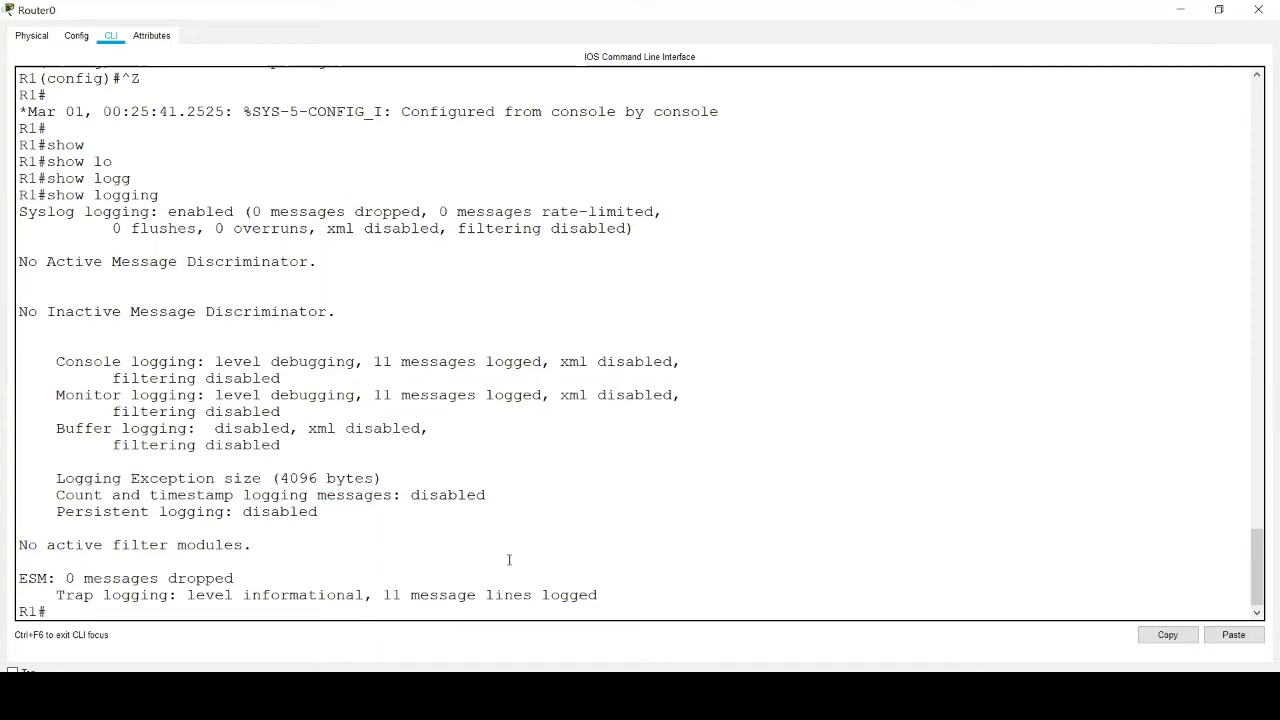
{"action": "key", "text": "Return"}
{"action": "key", "text": "Return"}
{"action": "key", "text": "Return"}
{"action": "key", "text": "Return"}
{"action": "key", "text": "Return"}
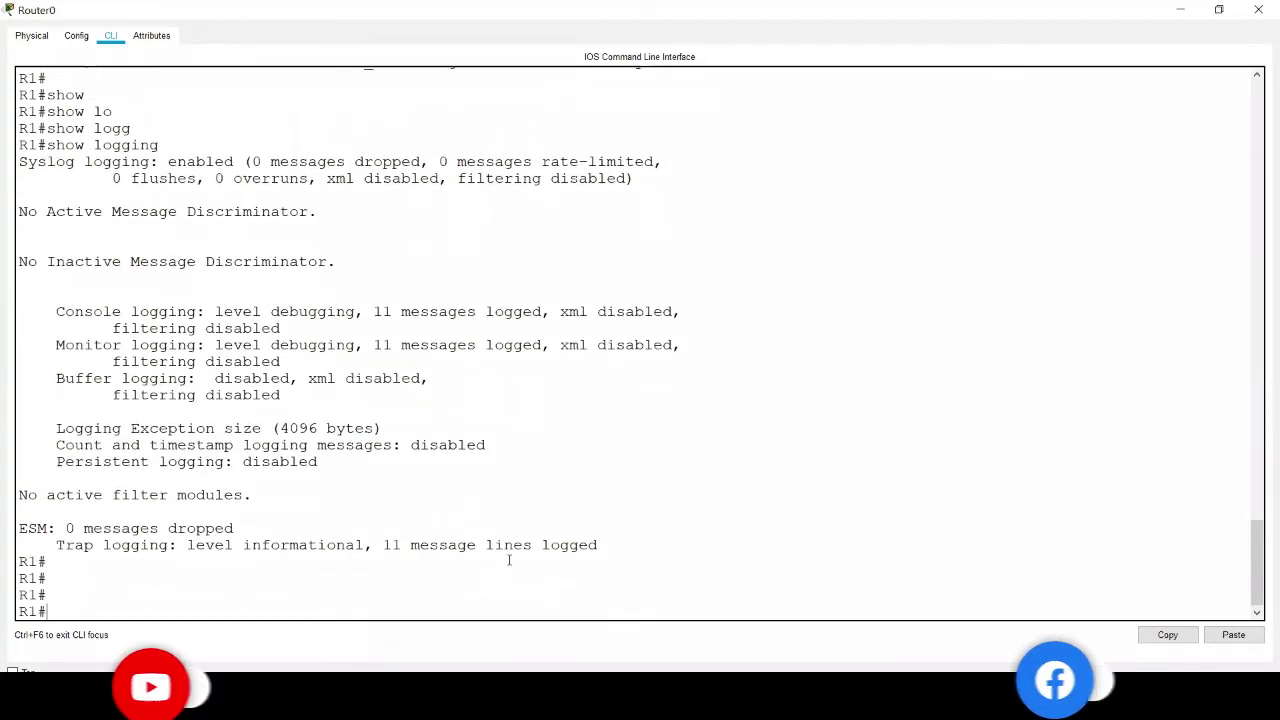
- Enter global configuration mode and set the syslog server with logging host 192.168.0.100, consulting the command help for the argument
{"action": "type", "text": "config t"}
{"action": "key", "text": "Return"}
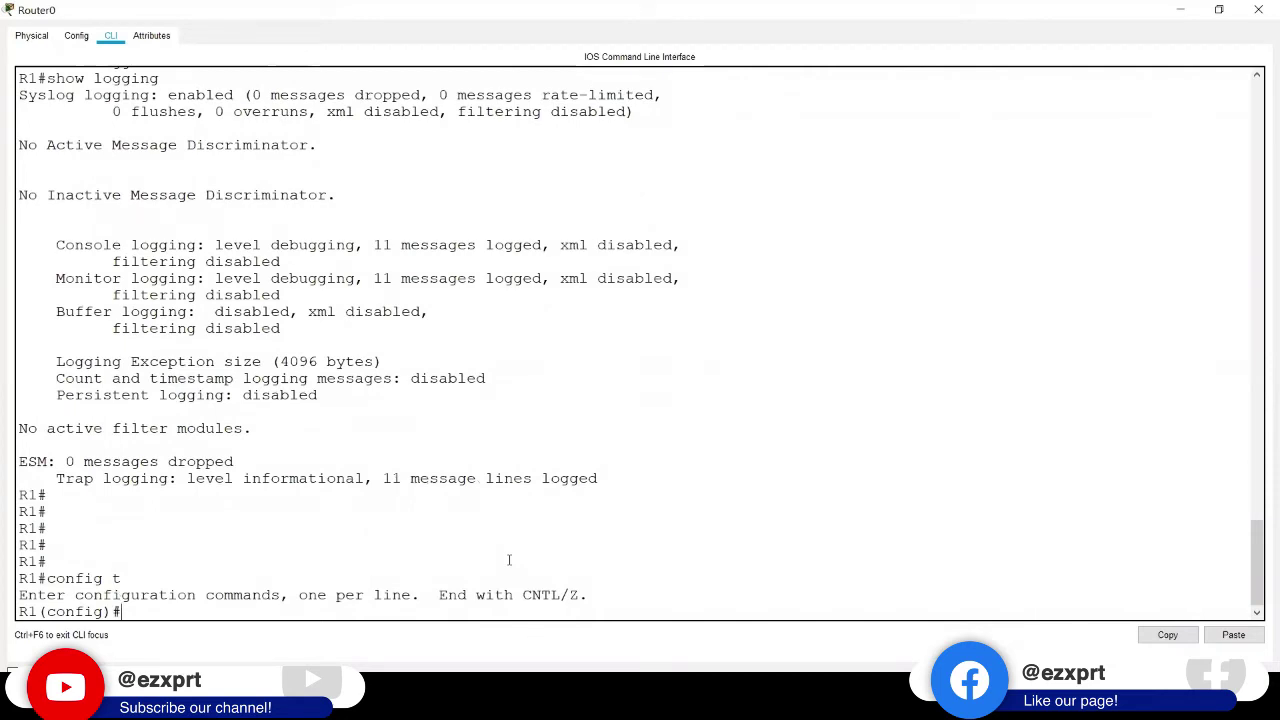
{"action": "type", "text": "logg"}
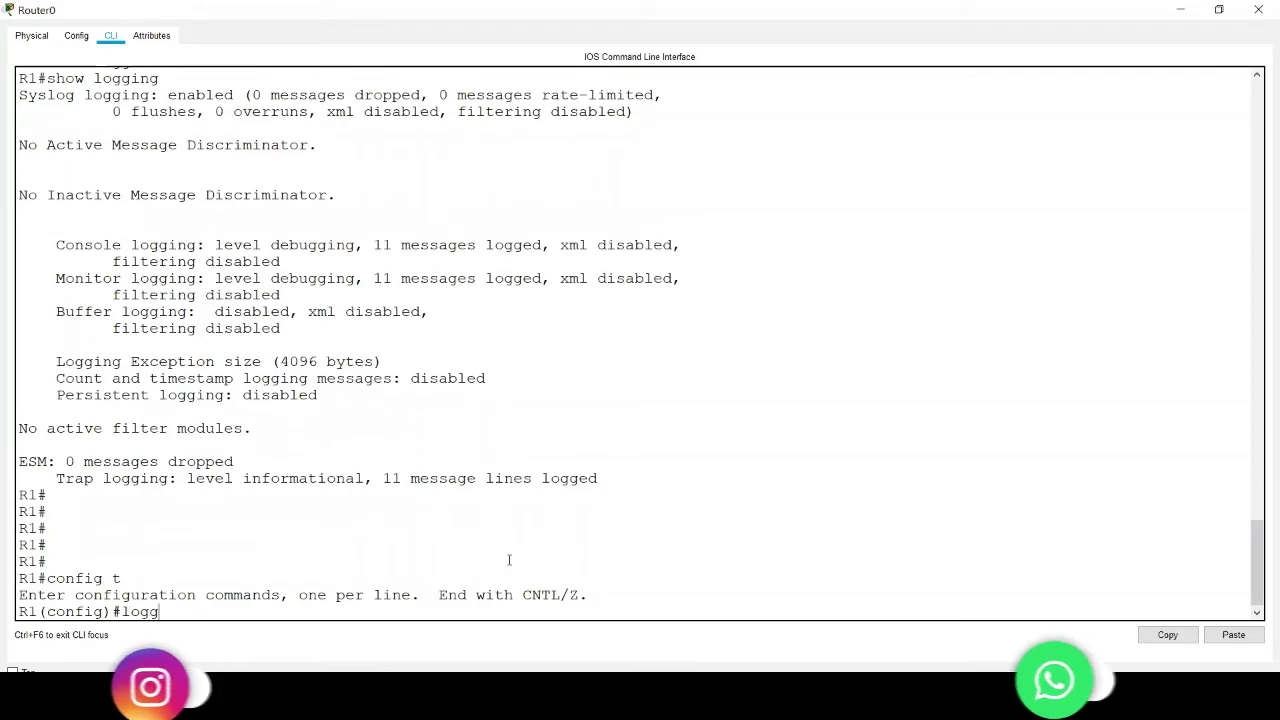
{"action": "key", "text": "Tab"}
{"action": "type", "text": "hos"}
{"action": "key", "text": "Tab"}
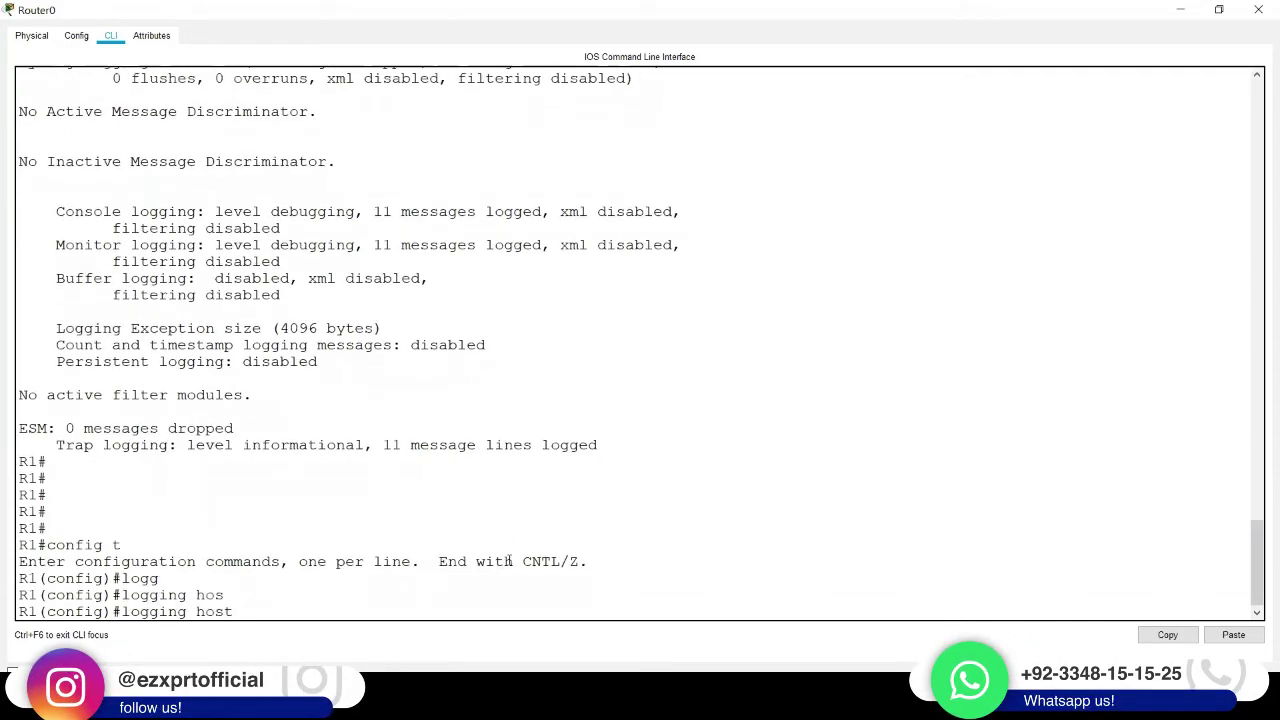
{"action": "type", "text": "?"}
{"action": "type", "text": "1"}
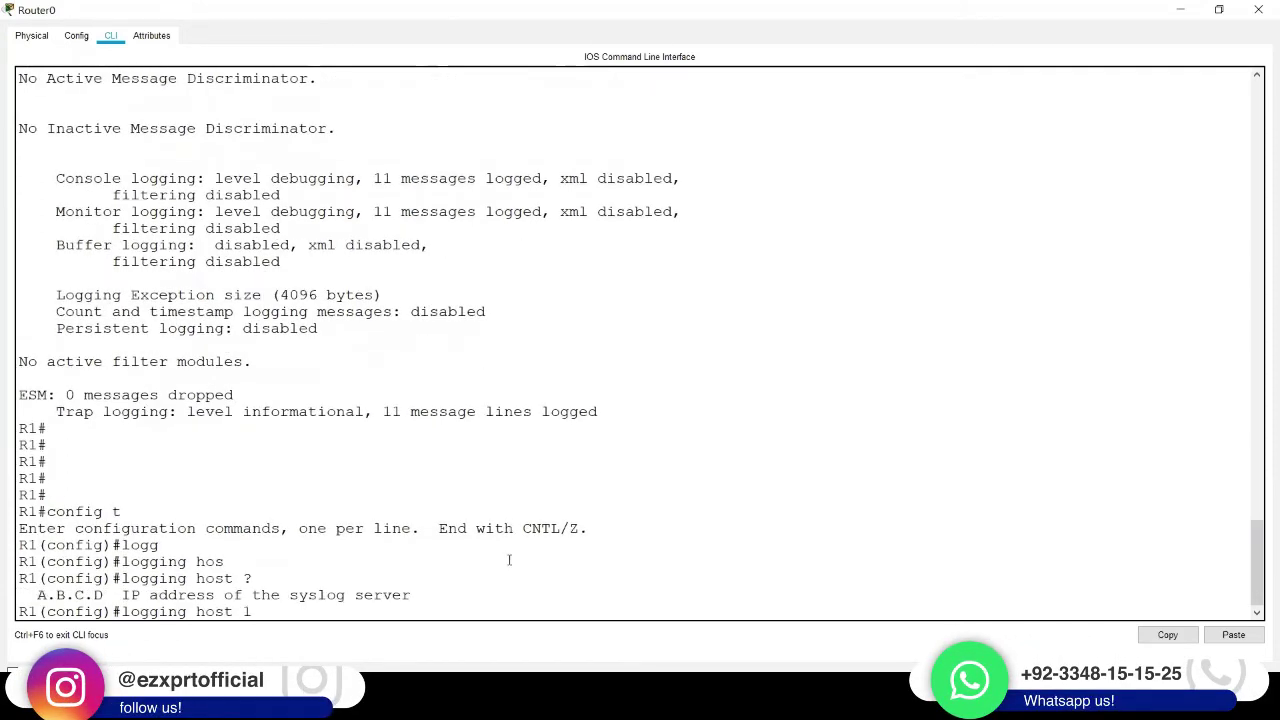
{"action": "type", "text": "92.168.0.10"}
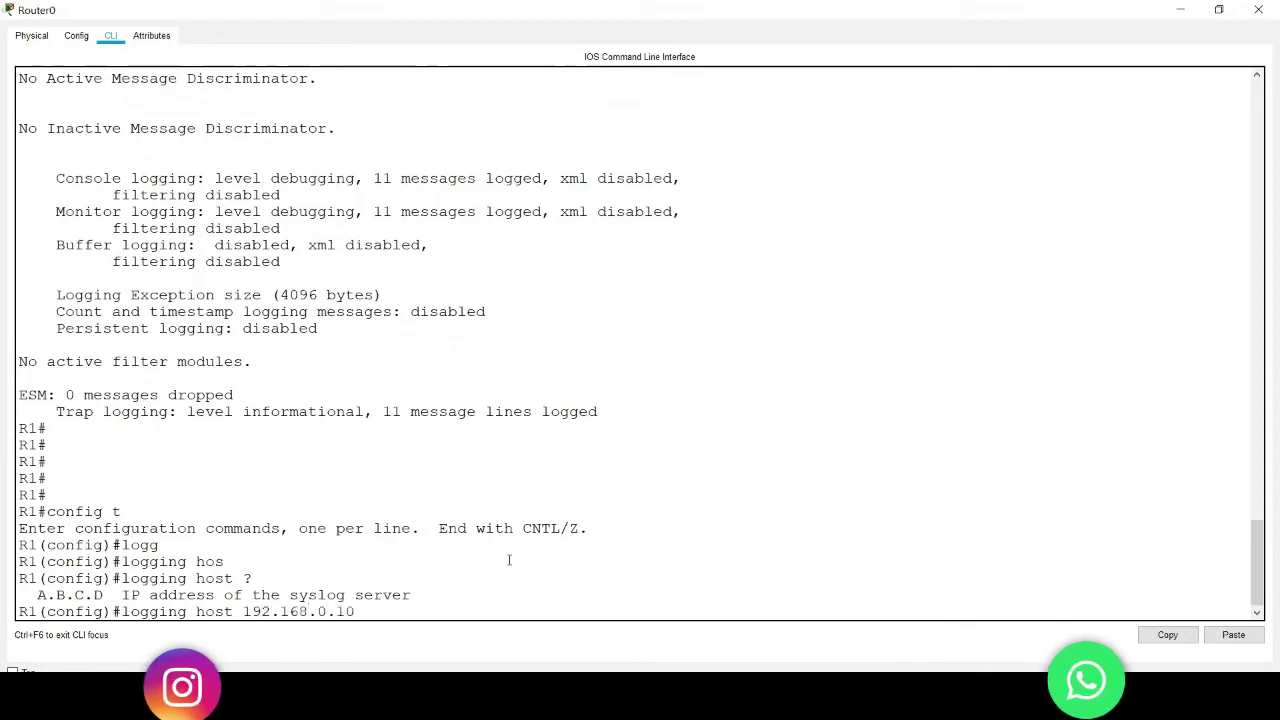
{"action": "type", "text": "0"}
{"action": "key", "text": "Return"}
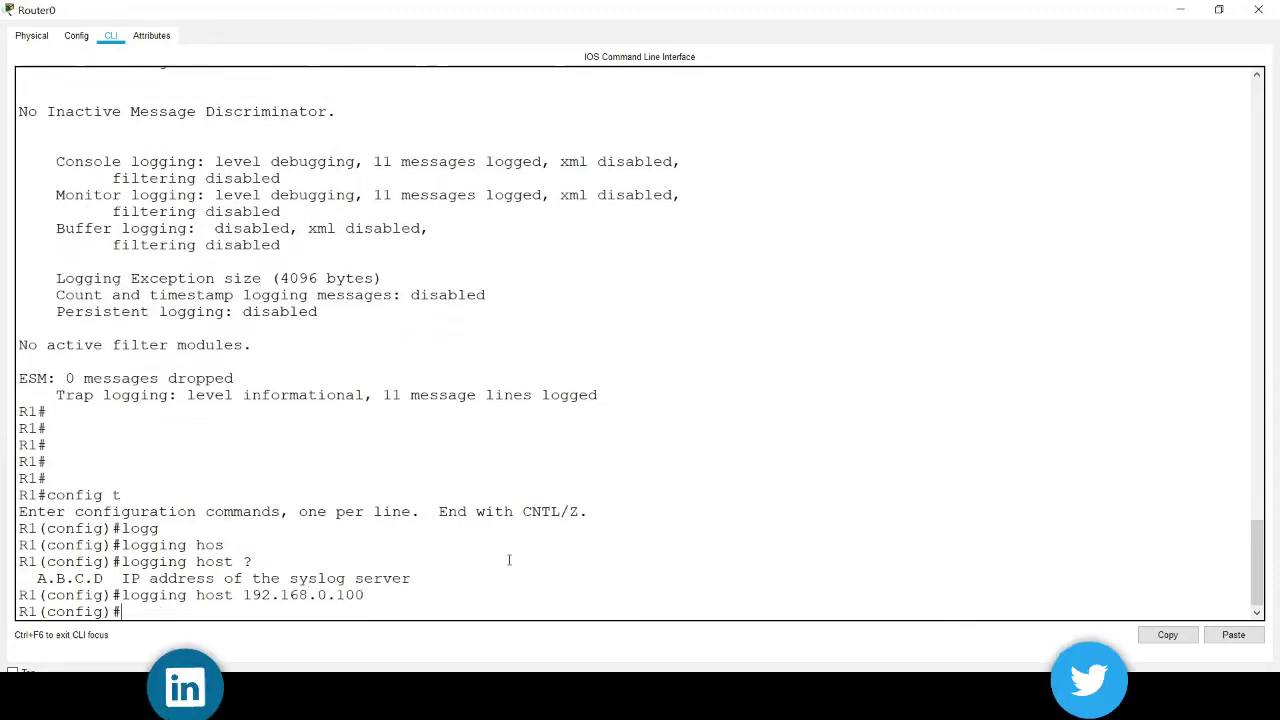
- Set the syslog trap level on R1 with logging trap debugging, consulting the command help for the keyword and its severity
{"action": "type", "text": "logg"}
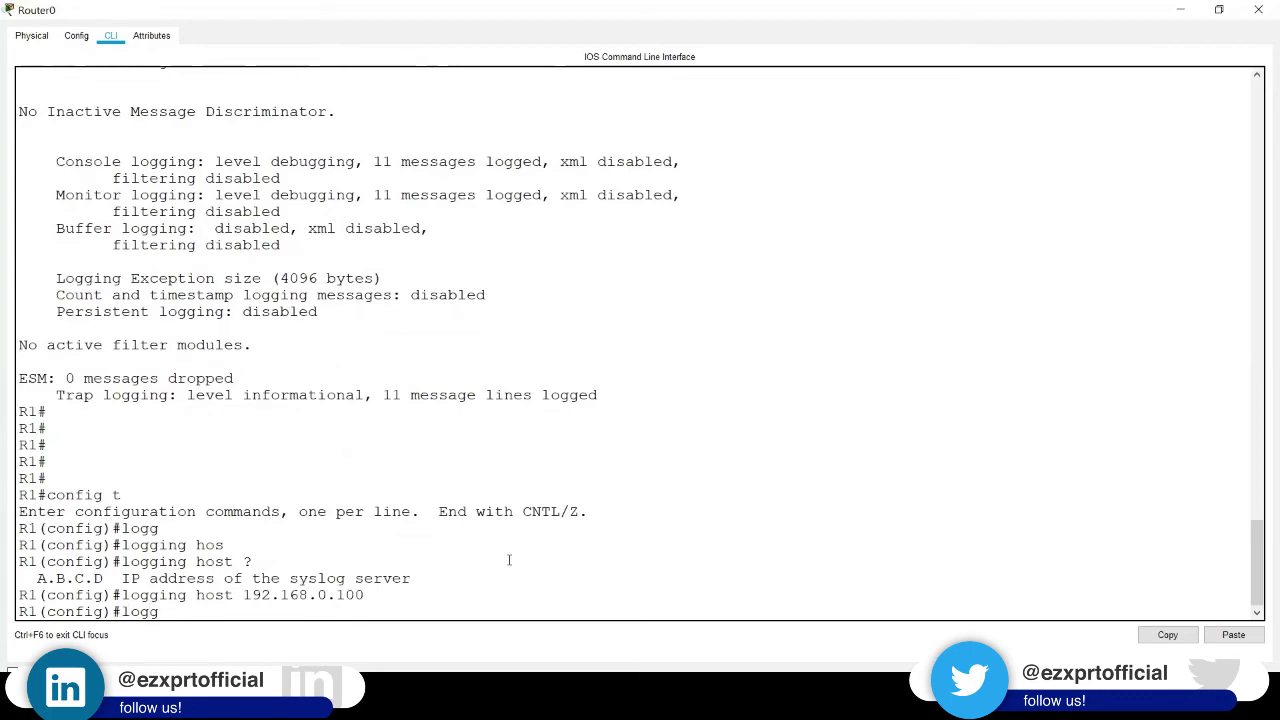
{"action": "key", "text": "Tab"}
{"action": "type", "text": "?"}
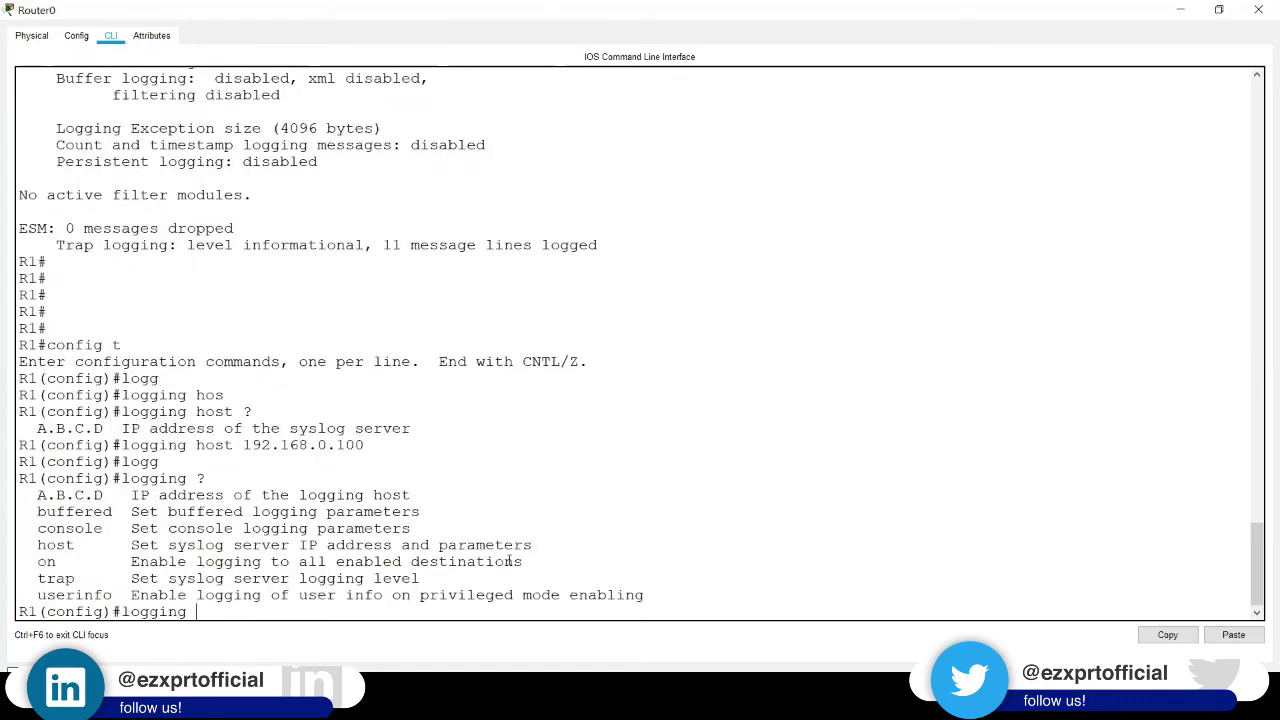
{"action": "type", "text": "tra"}
{"action": "key", "text": "Tab"}
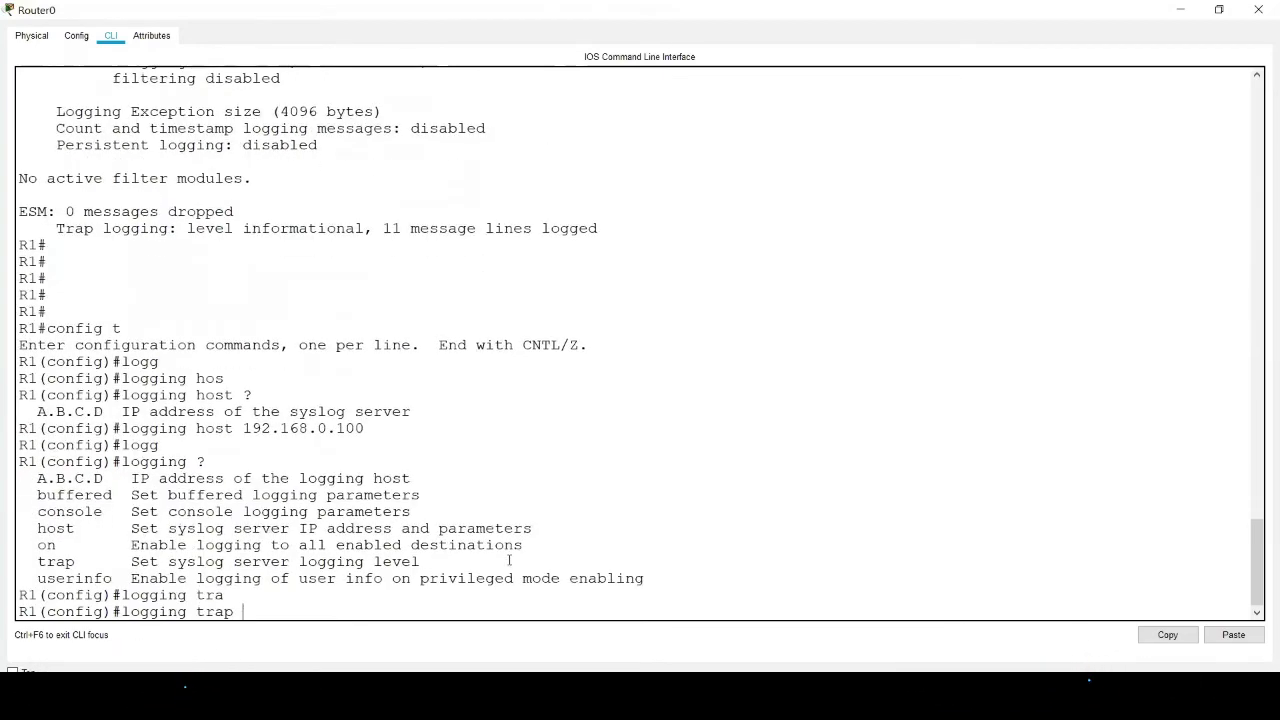
{"action": "type", "text": "?debu"}
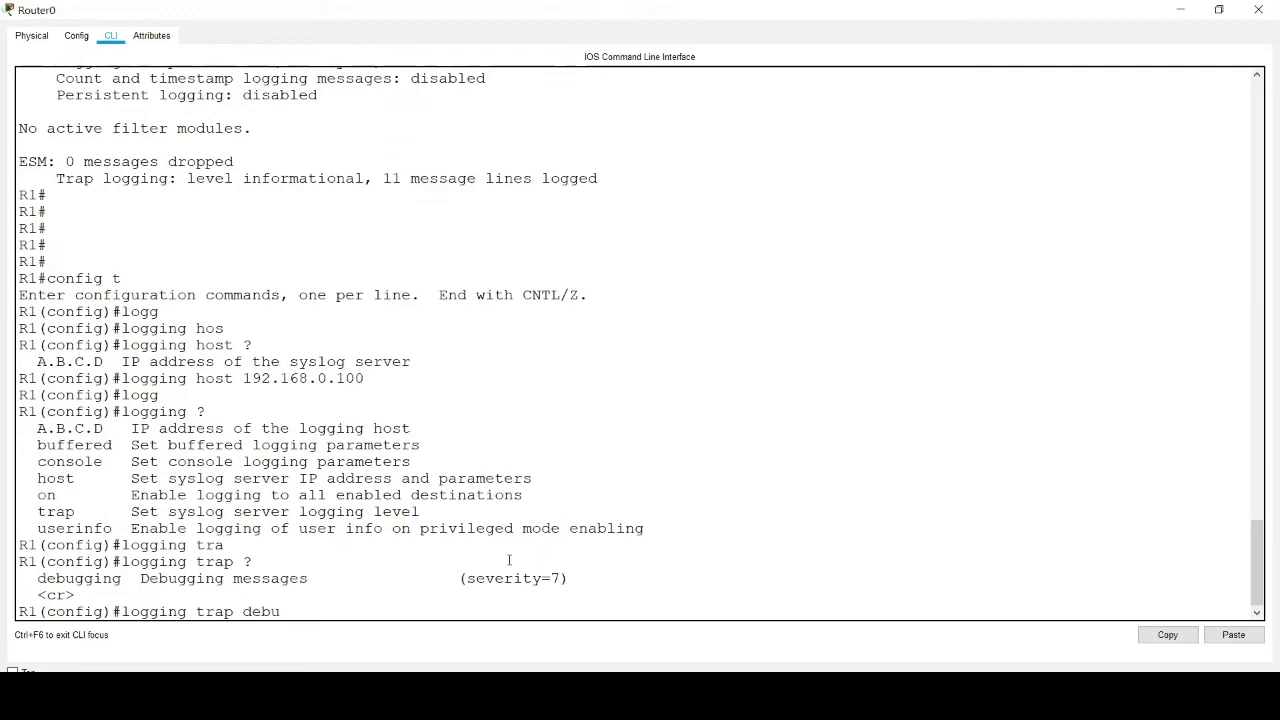
{"action": "key", "text": "Tab"}
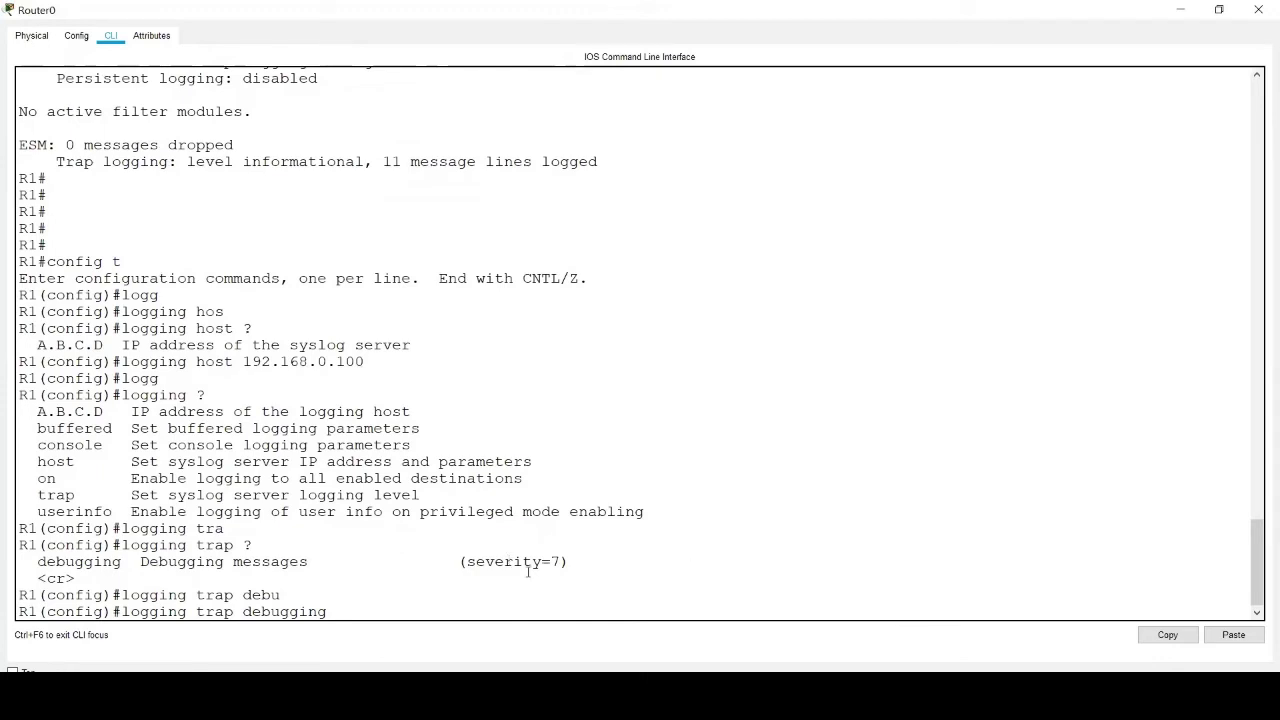
{"action": "left_click_drag", "start_coordinate": [541, 562], "coordinate": [563, 562]}
{"action": "left_click", "coordinate": [563, 562]}
{"action": "left_click_drag", "start_coordinate": [120, 562], "coordinate": [45, 562]}
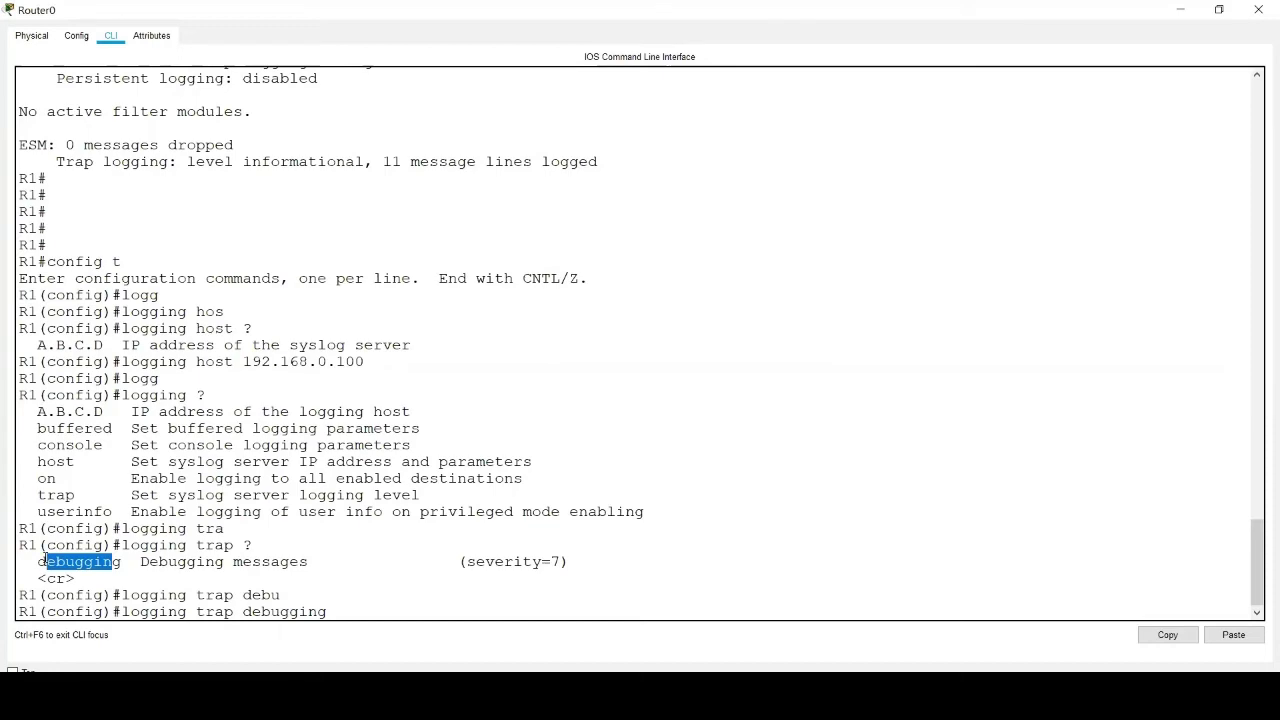
{"action": "key", "text": "Return"}
- Return R1 to privileged EXEC mode and check the console messages about the configuration change and the logging host
{"action": "key", "text": "ctrl+z"}
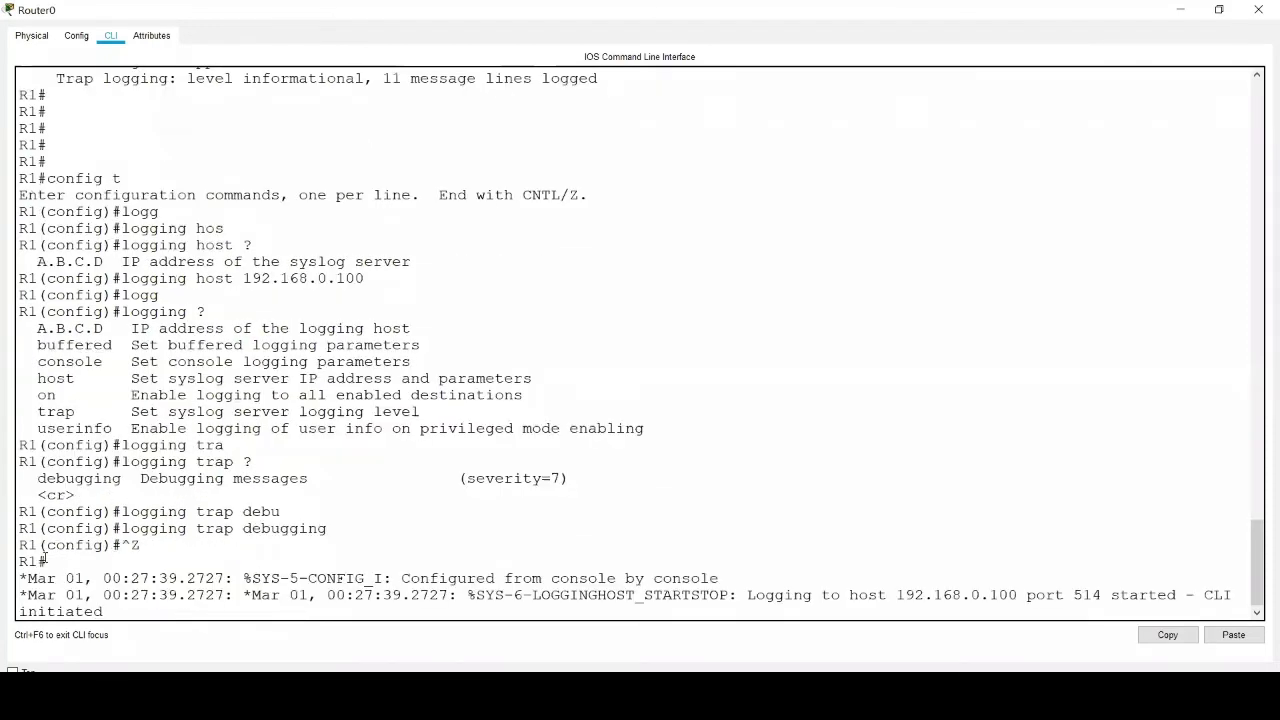
{"action": "key", "text": "Return"}
{"action": "key", "text": "Return"}
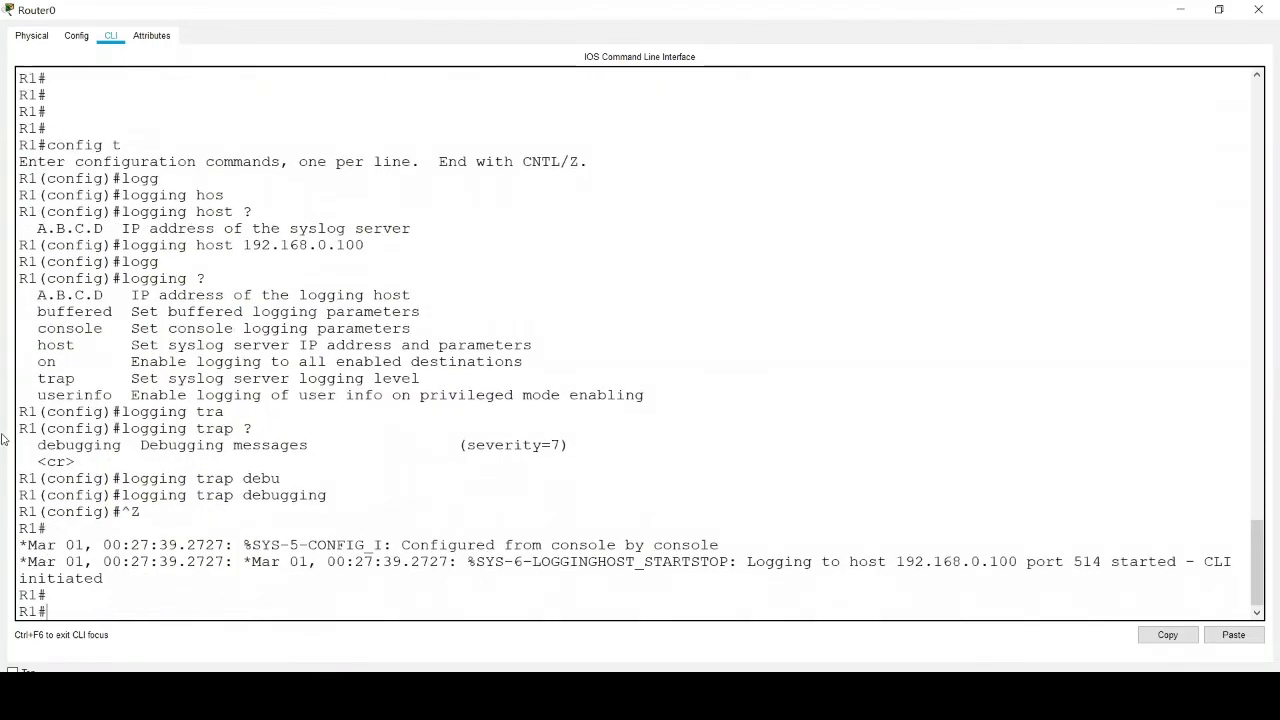
{"action": "left_click_drag", "start_coordinate": [28, 548], "coordinate": [568, 570]}
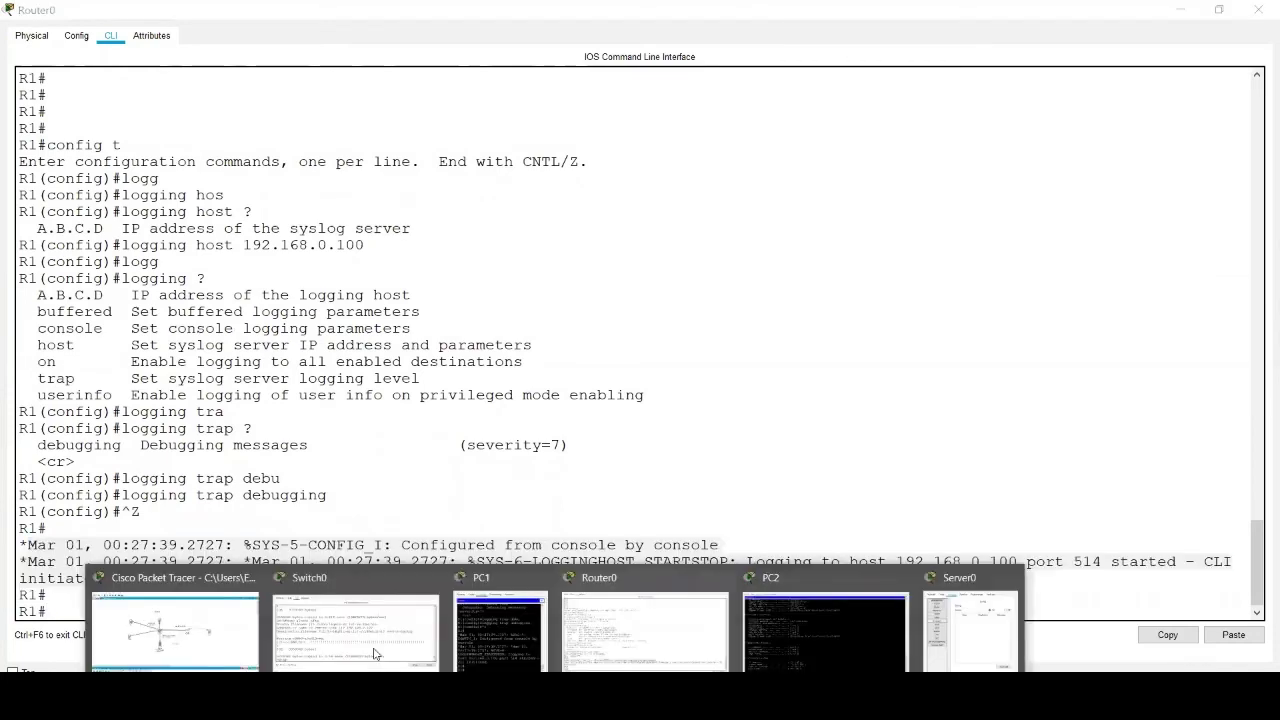
- Switch to the topology, open Server0's SYSLOG service enlarged, examine the entries received from the router, and put the window away
{"action": "left_click", "coordinate": [170, 615]}
{"action": "left_click", "coordinate": [522, 430]}
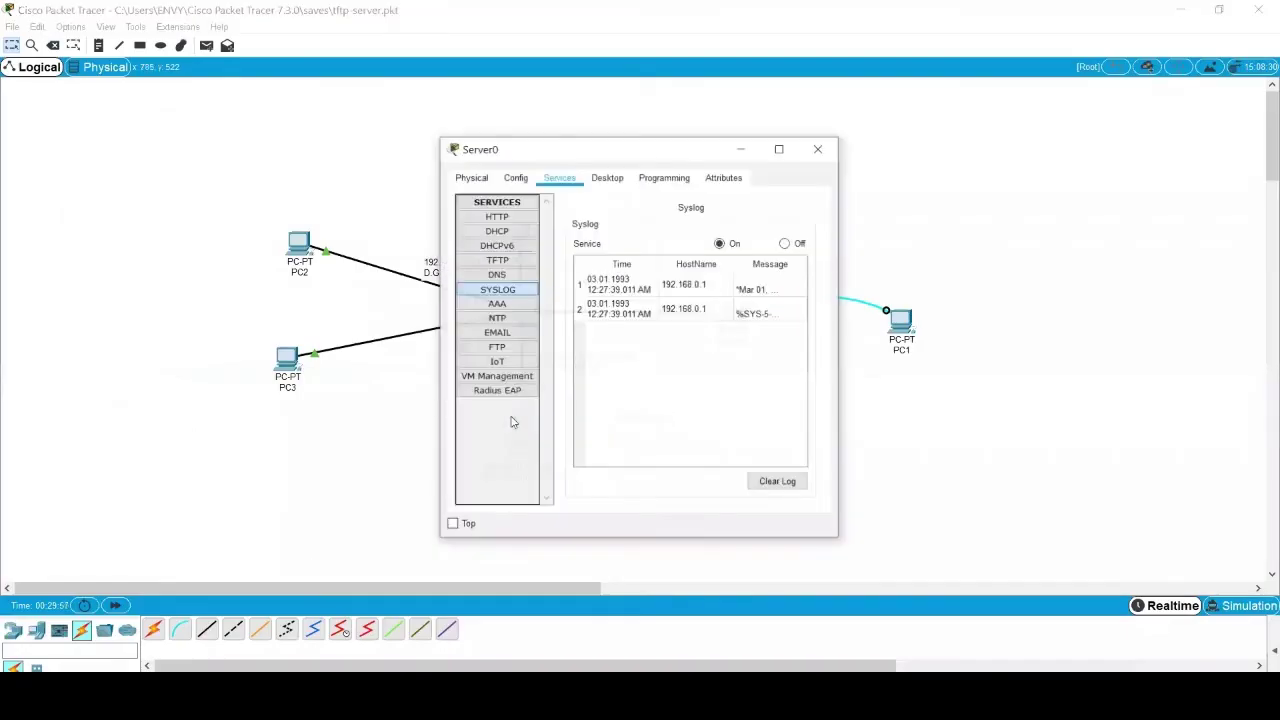
{"action": "left_click", "coordinate": [782, 140]}
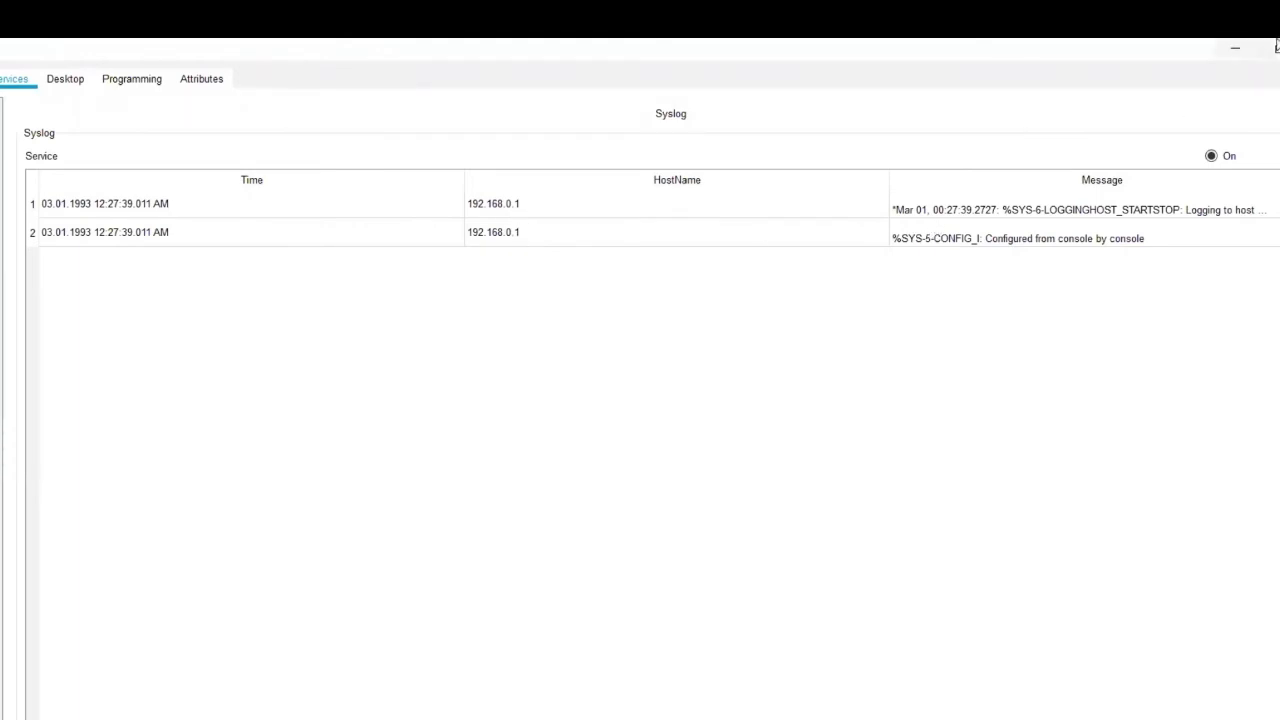
{"action": "left_click", "coordinate": [1237, 48]}
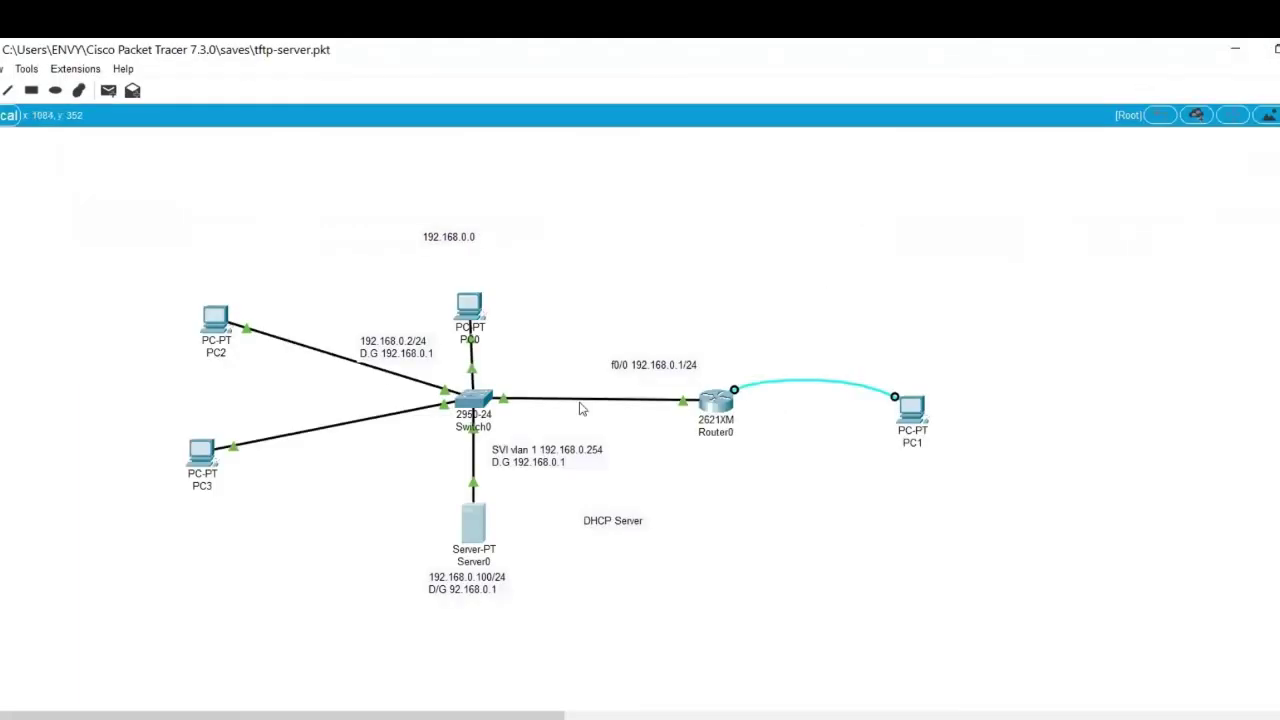
- Open the command line of Switch0 and enter global configuration mode with config t
{"action": "left_click", "coordinate": [468, 405]}
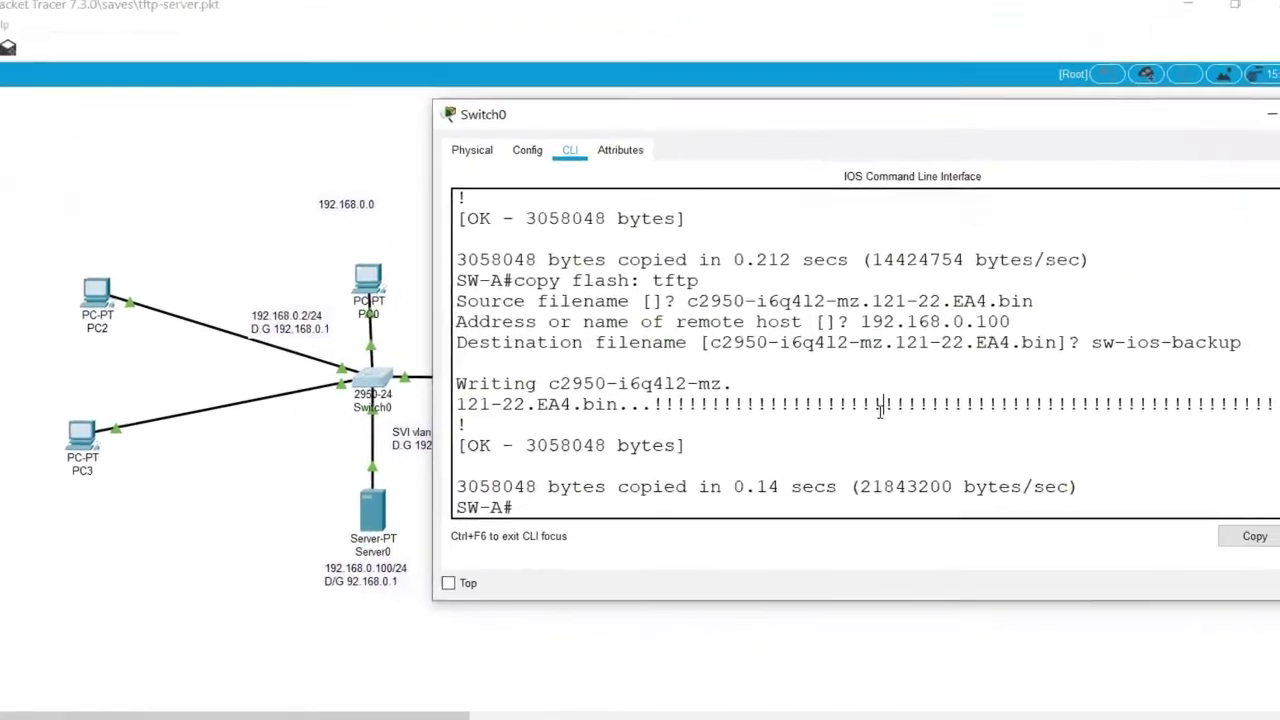
{"action": "key", "text": "Return"}
{"action": "key", "text": "Return"}
{"action": "key", "text": "Return"}
{"action": "key", "text": "Return"}
{"action": "key", "text": "Return"}
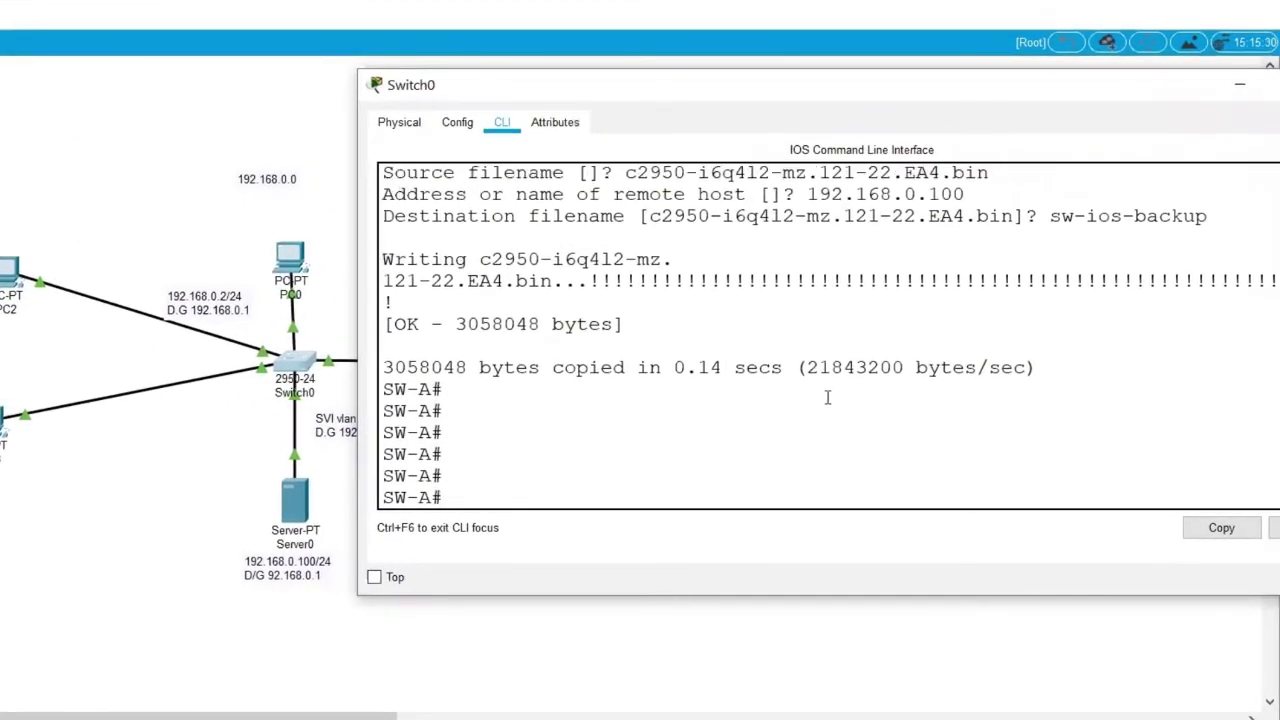
{"action": "type", "text": "config t"}
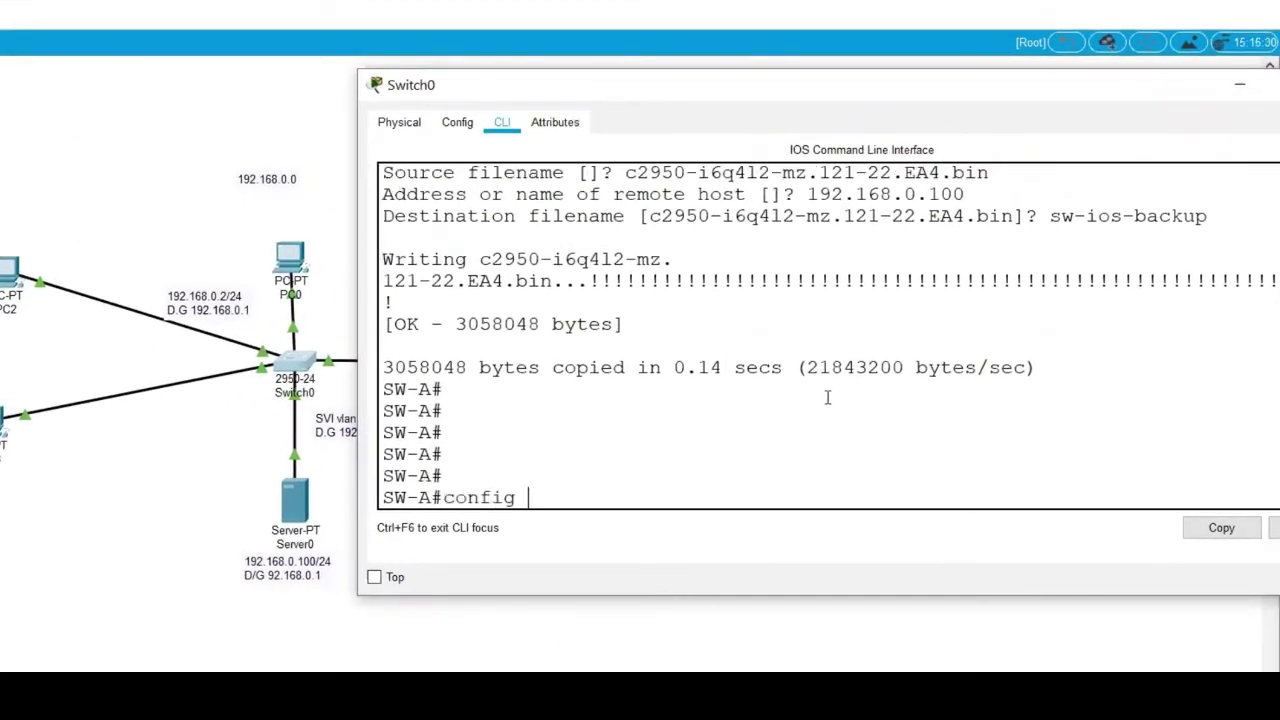
{"action": "key", "text": "Return"}
- Set the switch's syslog trap level with logging trap debugging, consulting the command help for the available level
{"action": "type", "text": "logg"}
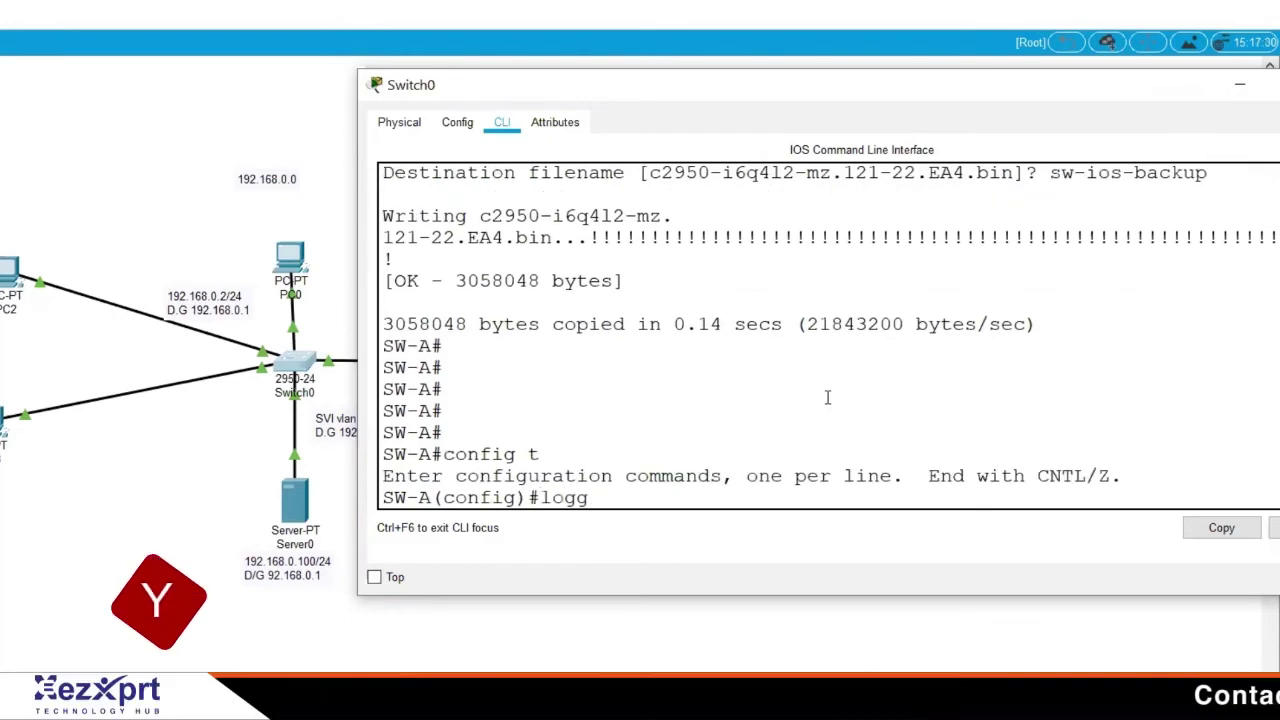
{"action": "key", "text": "Tab"}
{"action": "type", "text": "tr"}
{"action": "key", "text": "Tab"}
{"action": "type", "text": "?"}
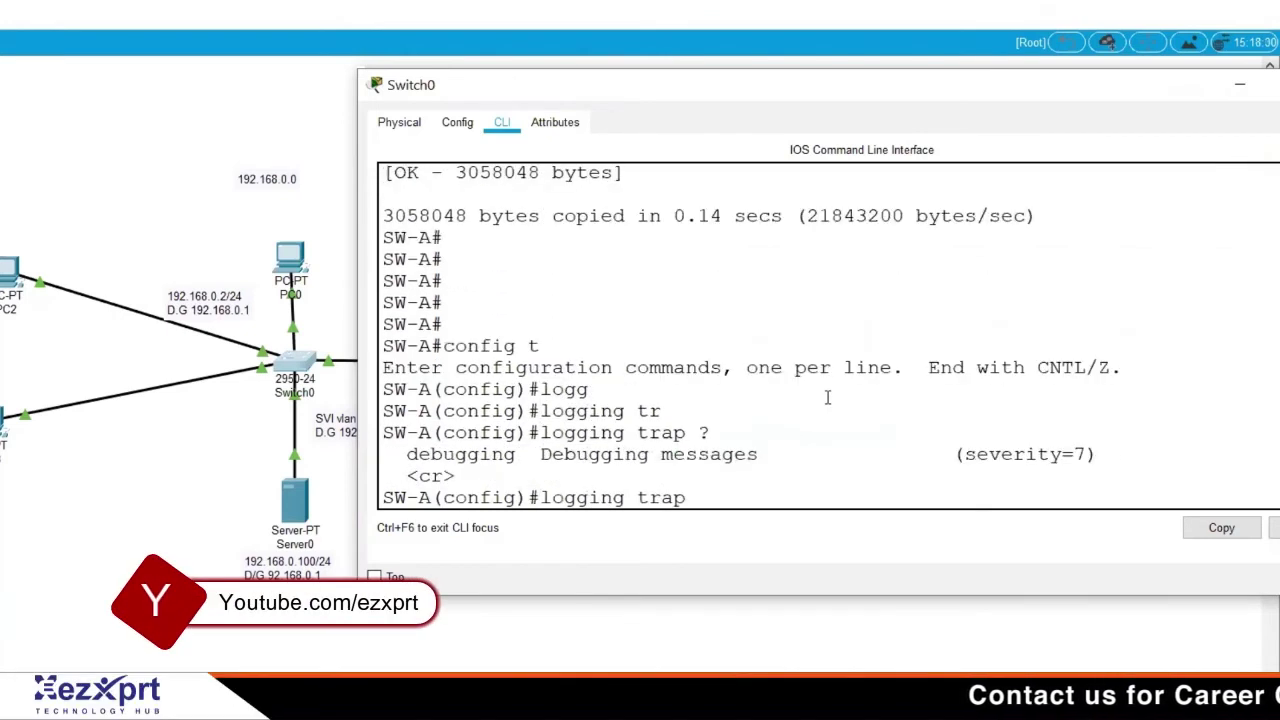
{"action": "type", "text": "debu"}
{"action": "key", "text": "Tab"}
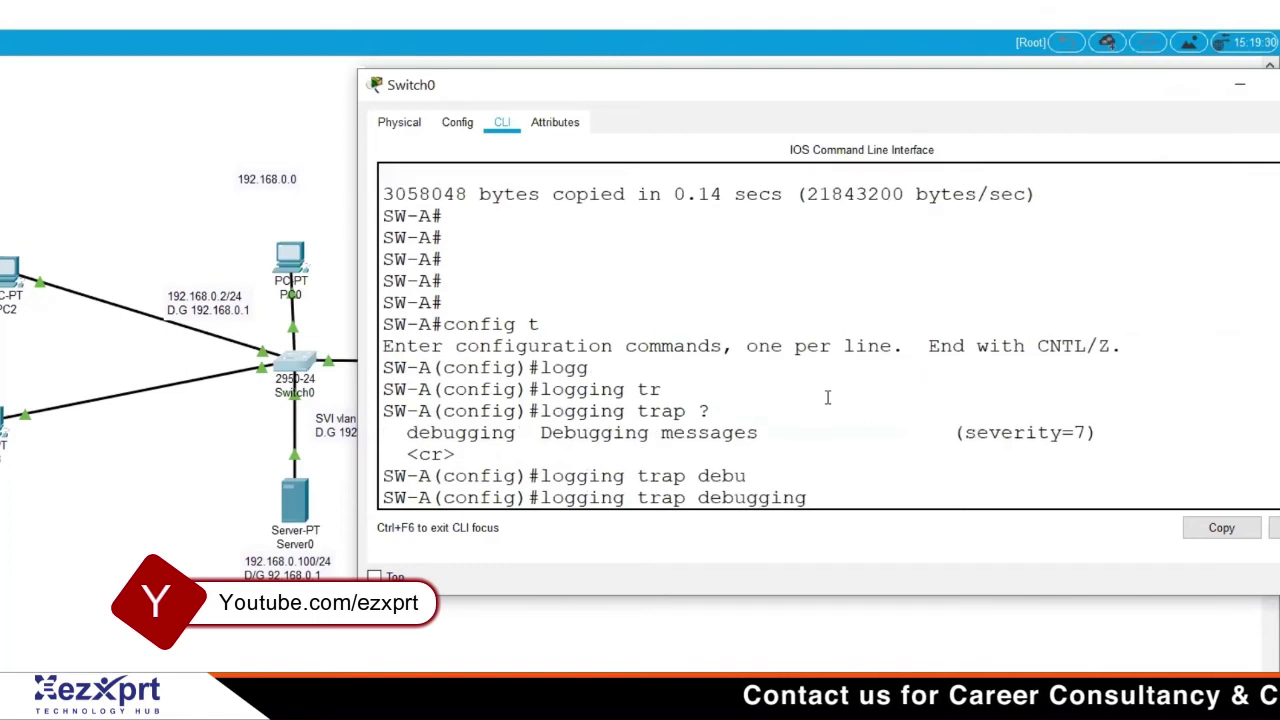
{"action": "key", "text": "Return"}
- Set the switch's syslog server with logging host 192.168.0.100
{"action": "type", "text": "logg"}
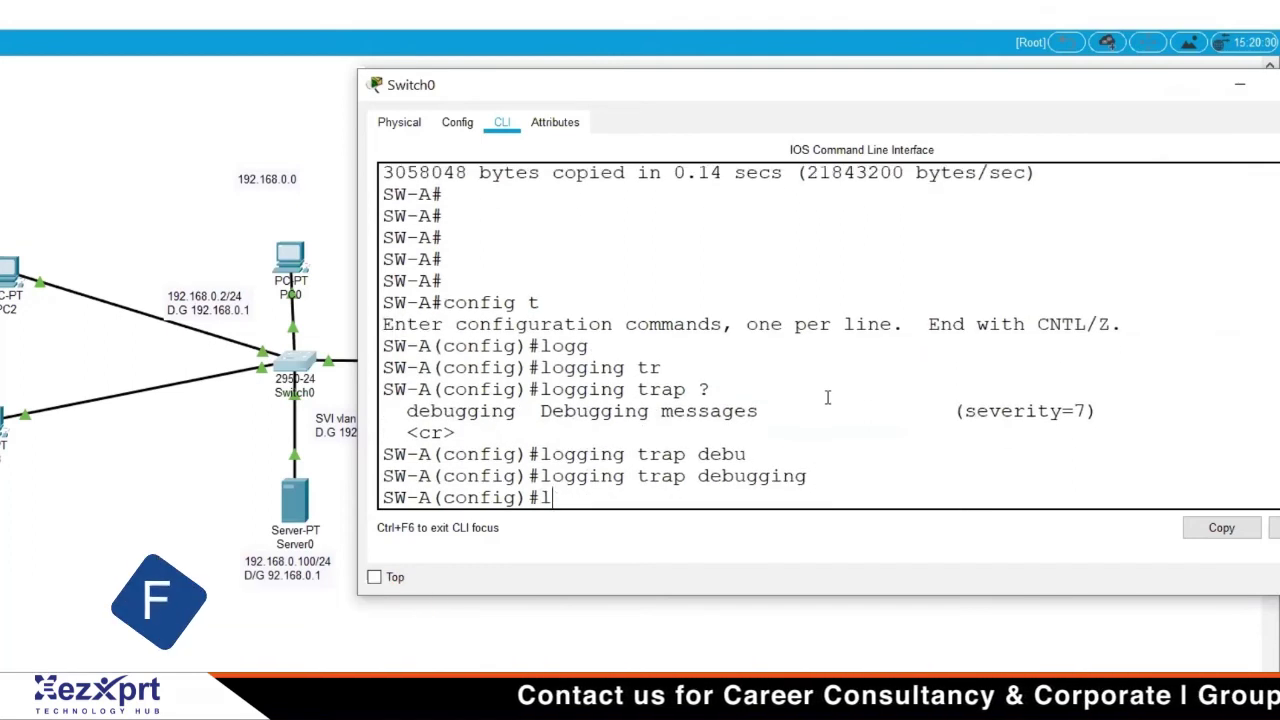
{"action": "key", "text": "Tab"}
{"action": "type", "text": "ho"}
{"action": "key", "text": "Tab"}
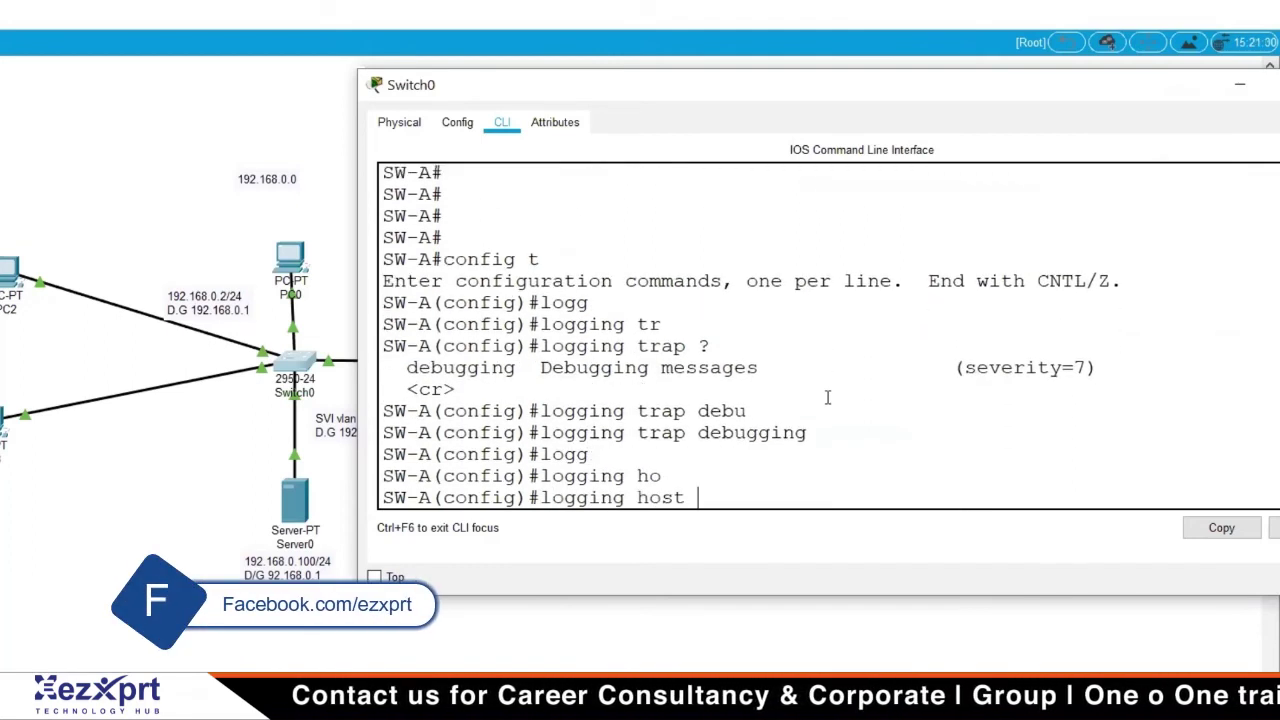
{"action": "type", "text": "192.168.0.100"}
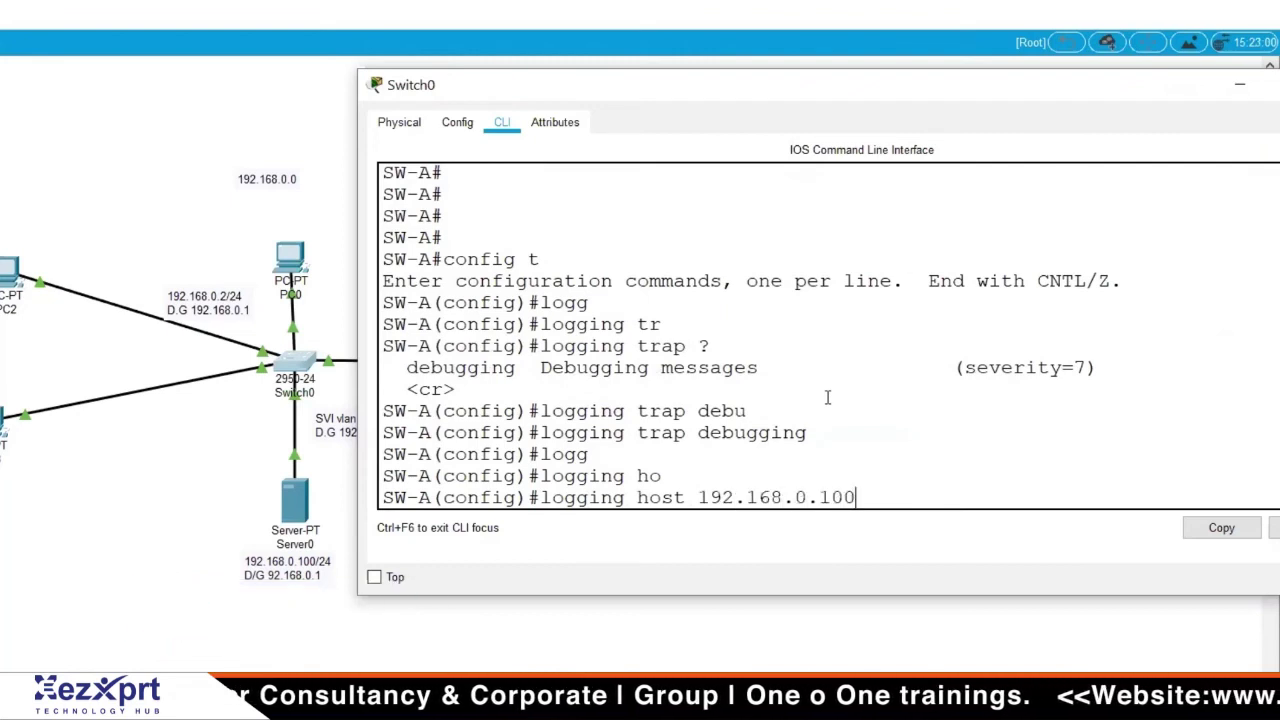
{"action": "key", "text": "Return"}
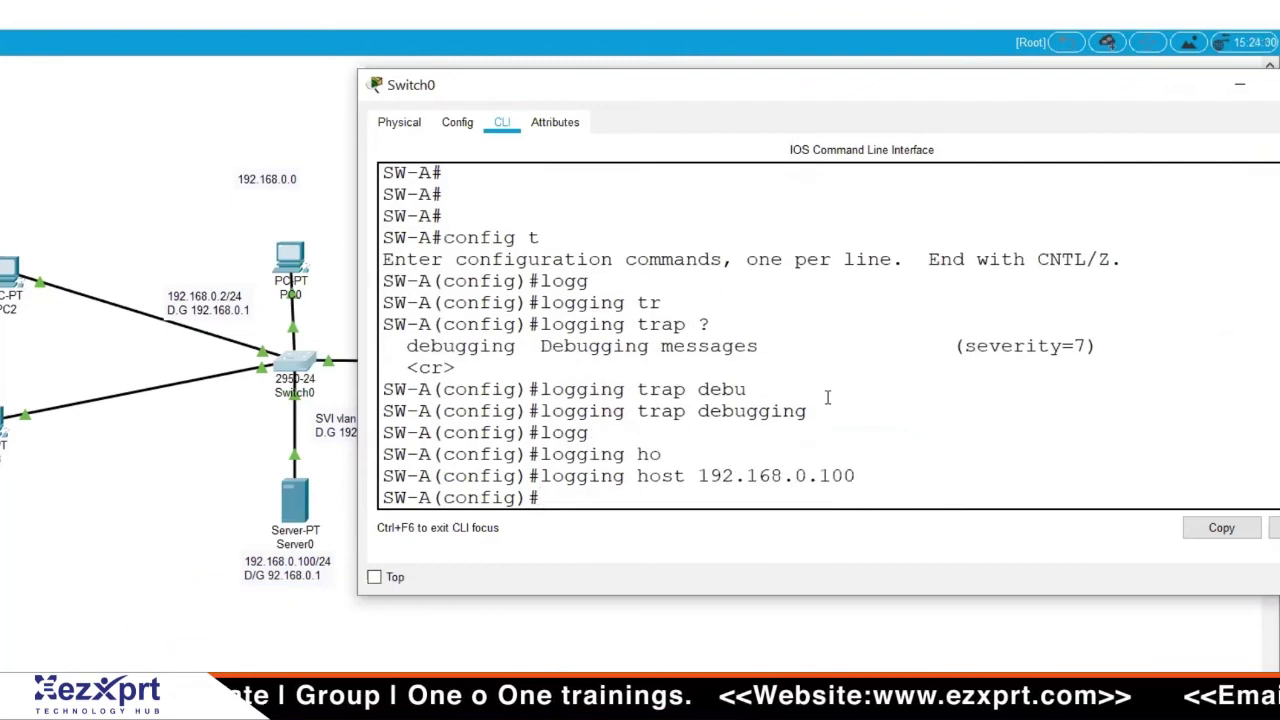
- Enable millisecond timestamps on the switch's log messages with service timestamps log datetime msec, consulting the command help for each option
{"action": "type", "text": "ser"}
{"action": "key", "text": "Tab"}
{"action": "type", "text": "tim"}
{"action": "key", "text": "Tab"}
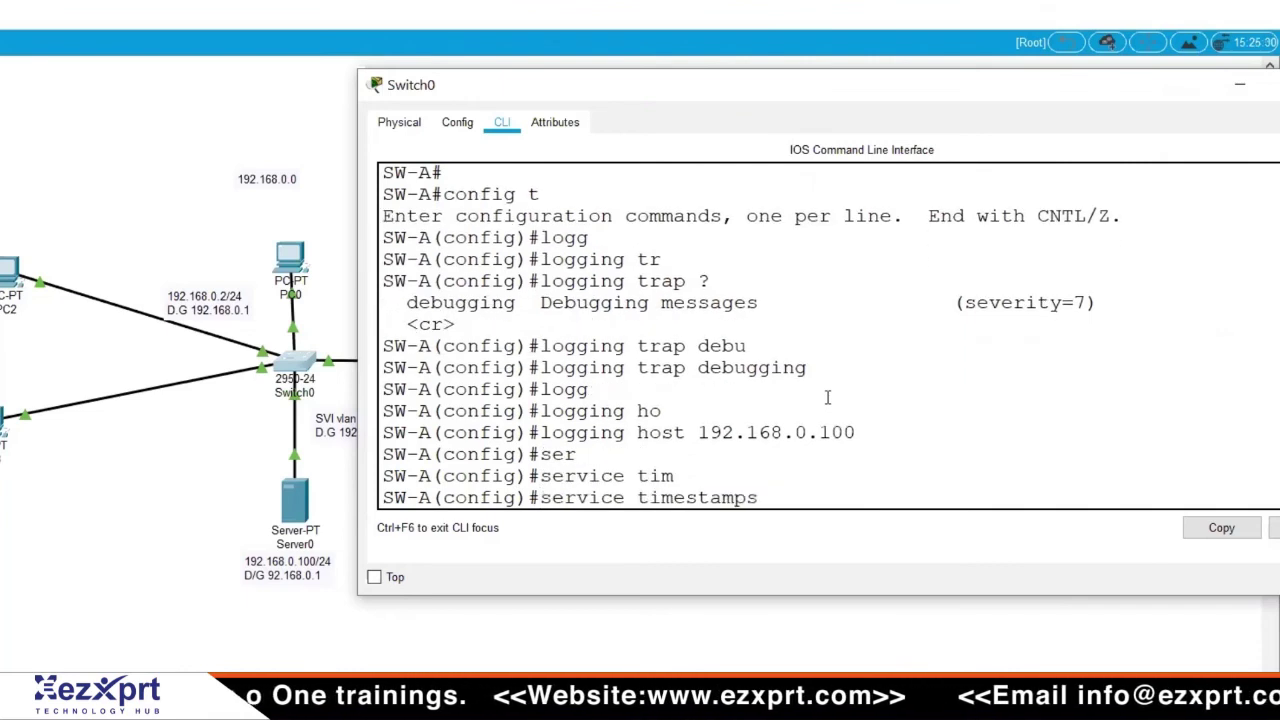
{"action": "type", "text": "?lo"}
{"action": "key", "text": "Tab"}
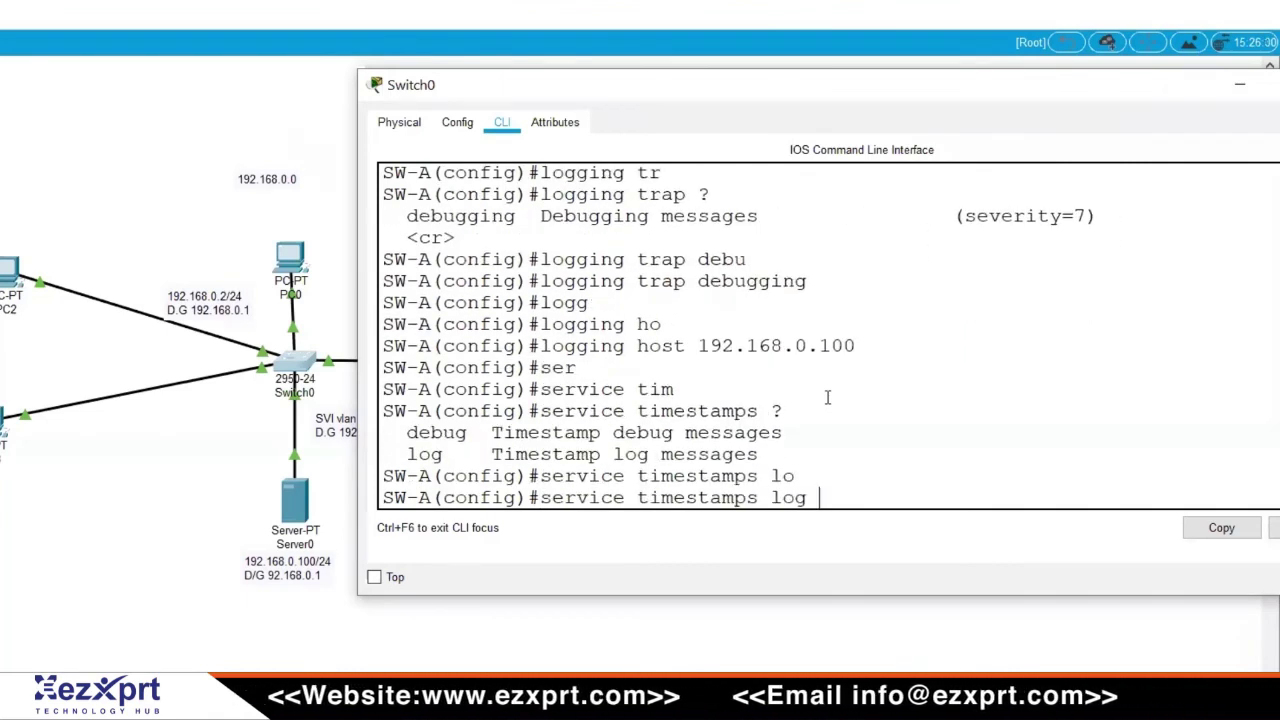
{"action": "type", "text": "?"}
{"action": "type", "text": "da"}
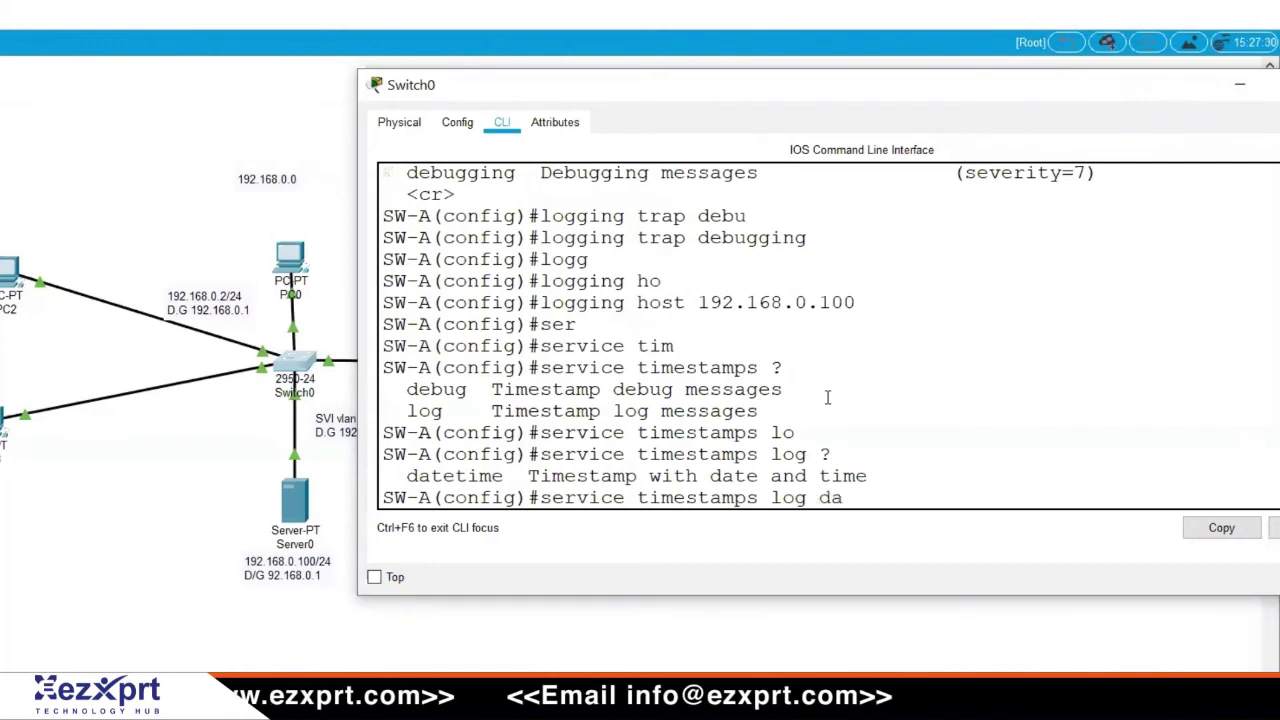
{"action": "key", "text": "Tab"}
{"action": "type", "text": "?ms"}
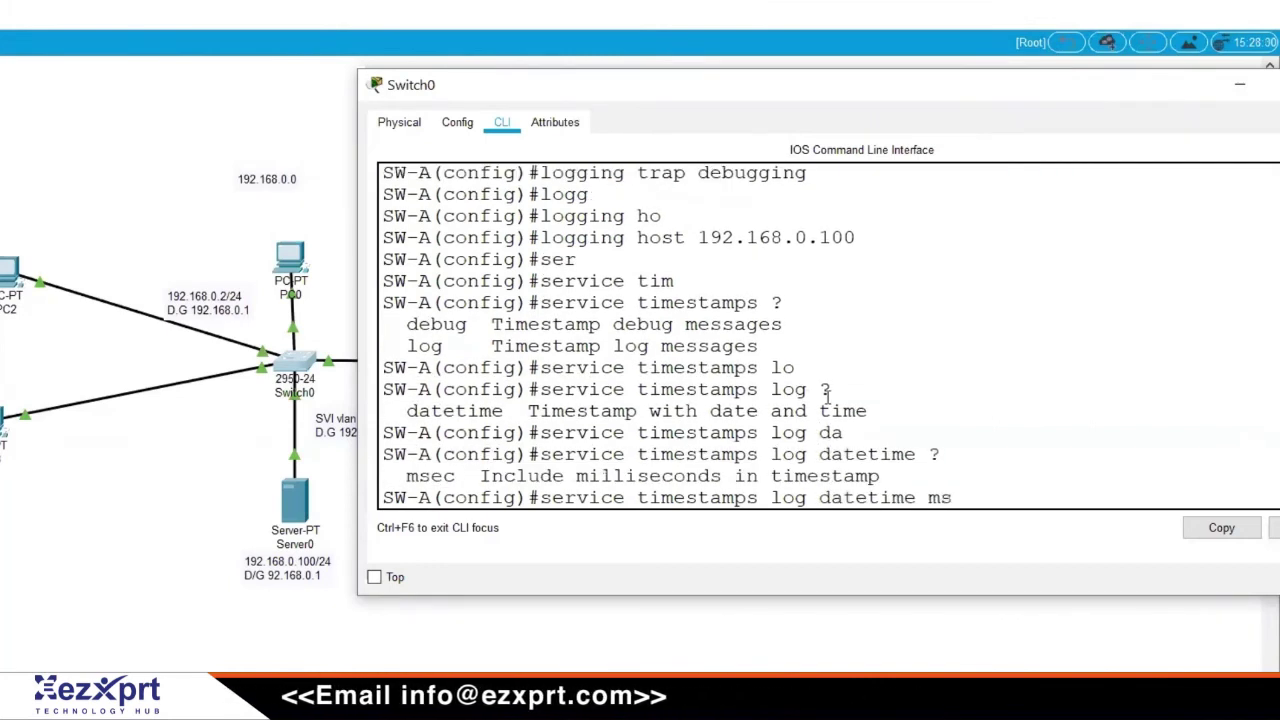
{"action": "key", "text": "Tab"}
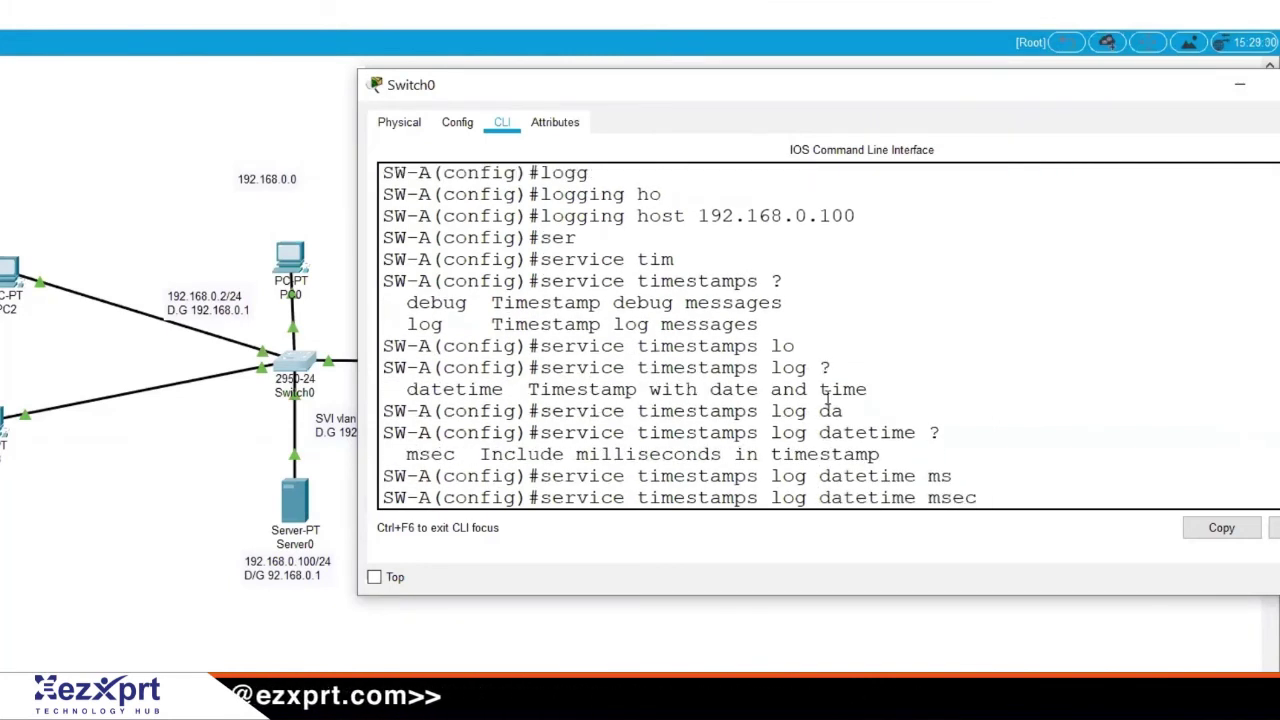
{"action": "key", "text": "Return"}
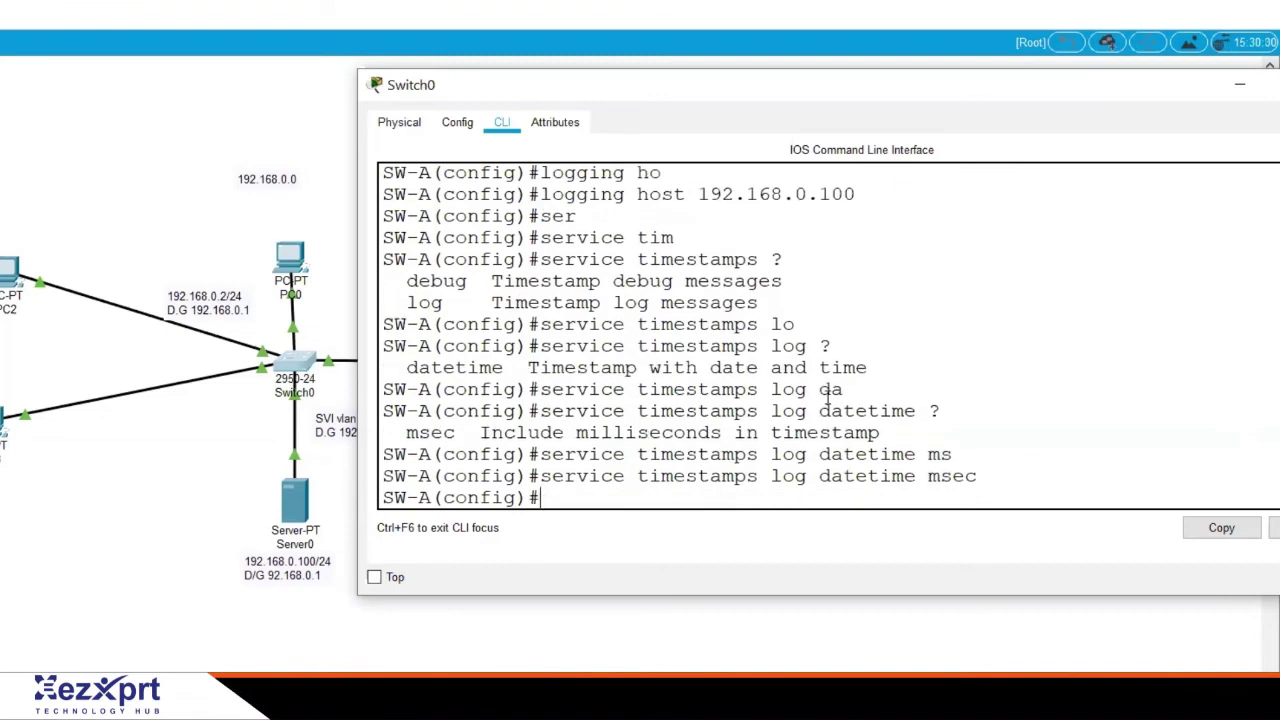
- Return the switch to privileged EXEC mode and bring up a clear run of empty prompts
{"action": "key", "text": "ctrl+z"}
{"action": "key", "text": "Return"}
{"action": "key", "text": "Return"}
{"action": "key", "text": "Return"}
{"action": "key", "text": "Return"}
{"action": "key", "text": "Return"}
{"action": "key", "text": "Return"}
{"action": "key", "text": "Return"}
{"action": "key", "text": "Return"}
{"action": "key", "text": "Return"}
{"action": "key", "text": "Return"}
{"action": "key", "text": "Return"}
{"action": "key", "text": "Return"}
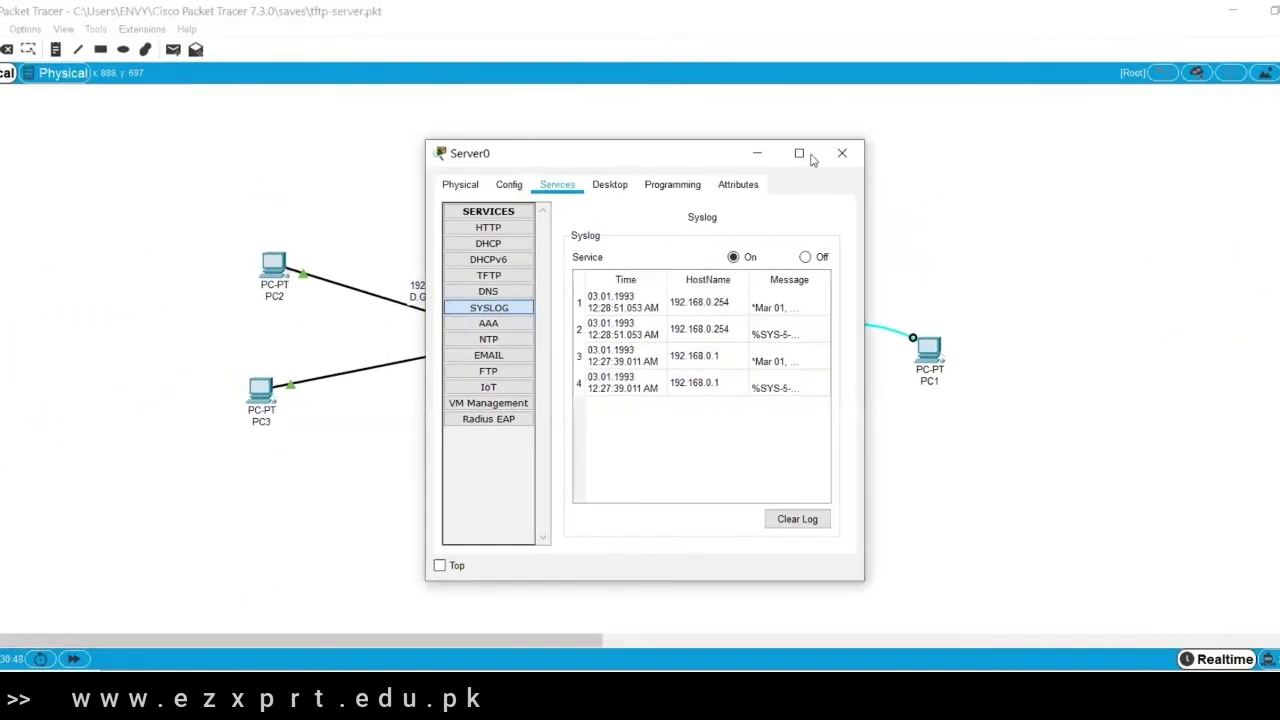
- Enlarge Server0's syslog table, examine the entries sent by the switch, and put the window away
{"action": "left_click", "coordinate": [790, 152]}
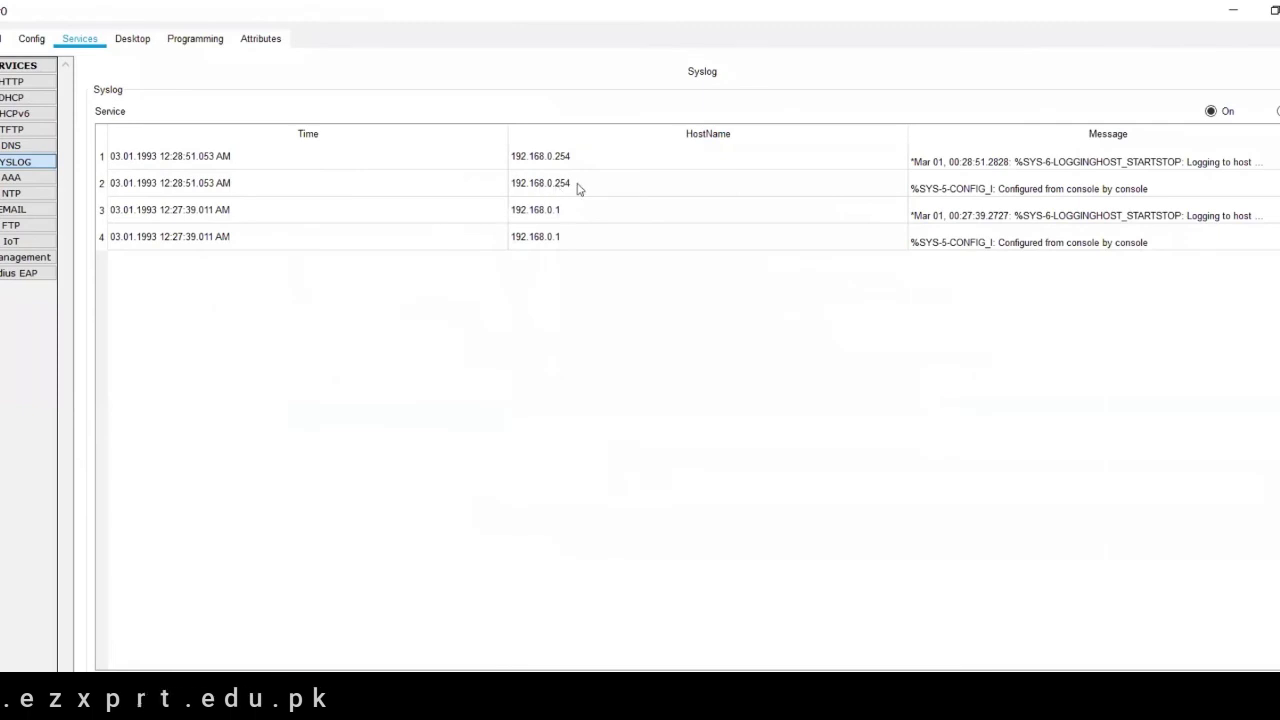
{"action": "left_click", "coordinate": [165, 170]}
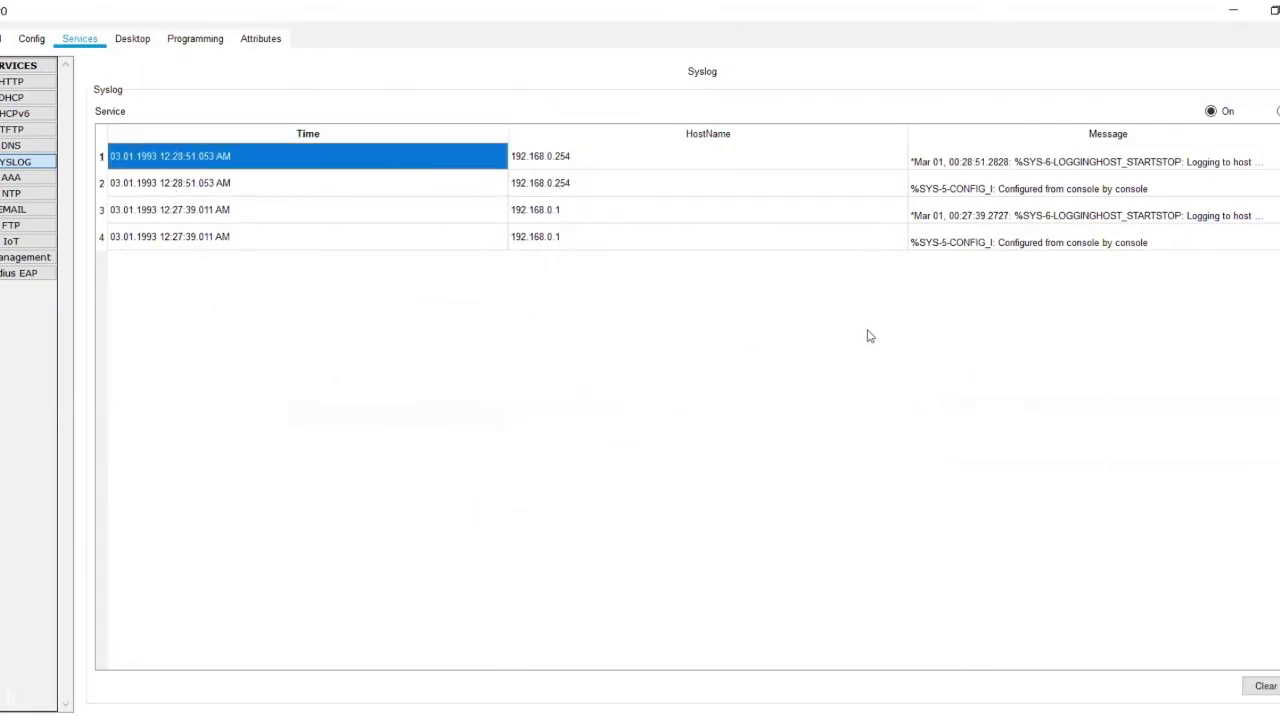
{"action": "left_click", "coordinate": [1226, 13]}
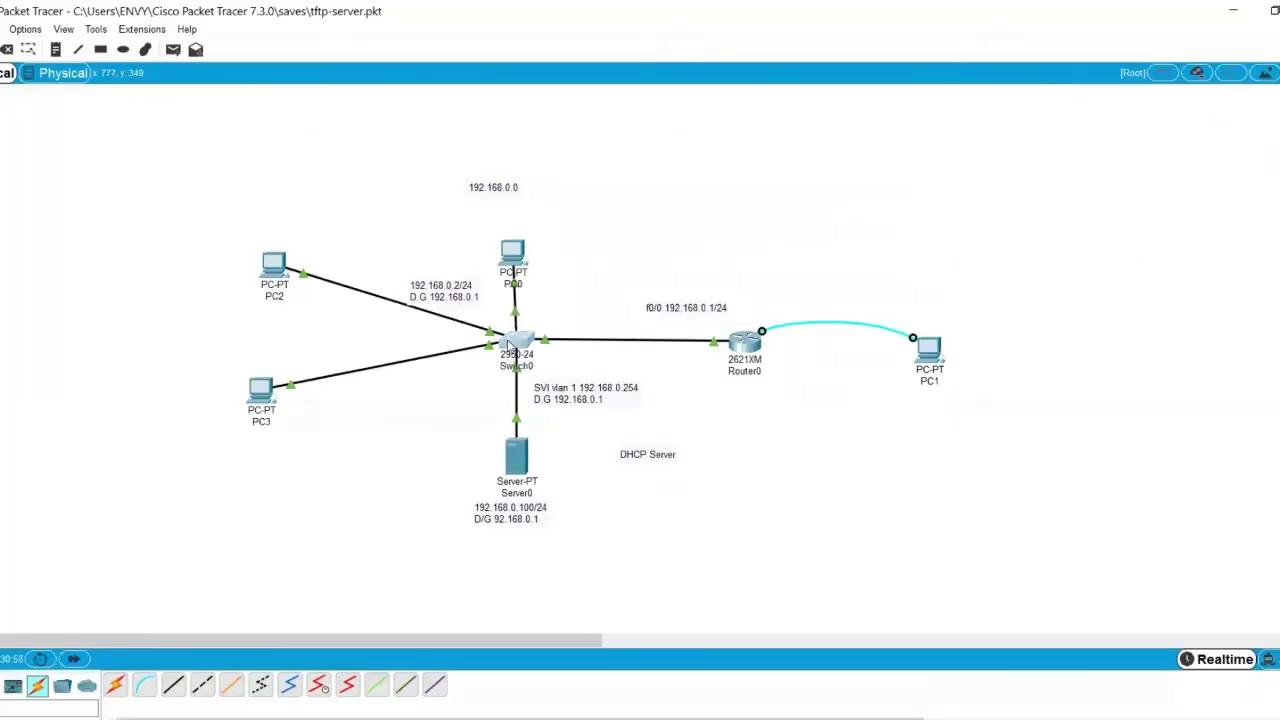
- Unplug PC2's cable from Switch0 and reconnect it to the switch's FastEthernet0/4 port
{"action": "left_click", "coordinate": [515, 343]}
{"action": "left_click", "coordinate": [491, 338]}
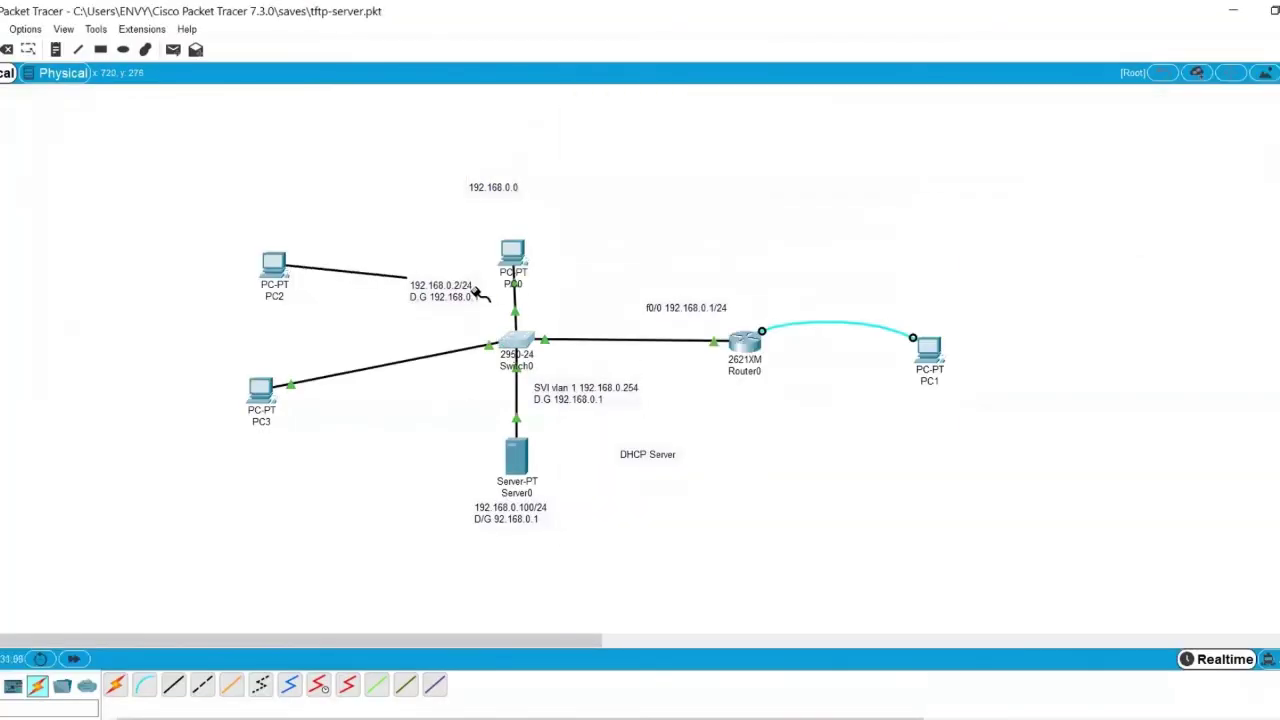
{"action": "left_click", "coordinate": [505, 339]}
{"action": "left_click", "coordinate": [540, 286]}
- Check the interface state messages on Switch0's console and the matching entries in Server0's enlarged syslog table
{"action": "left_click", "coordinate": [518, 343]}
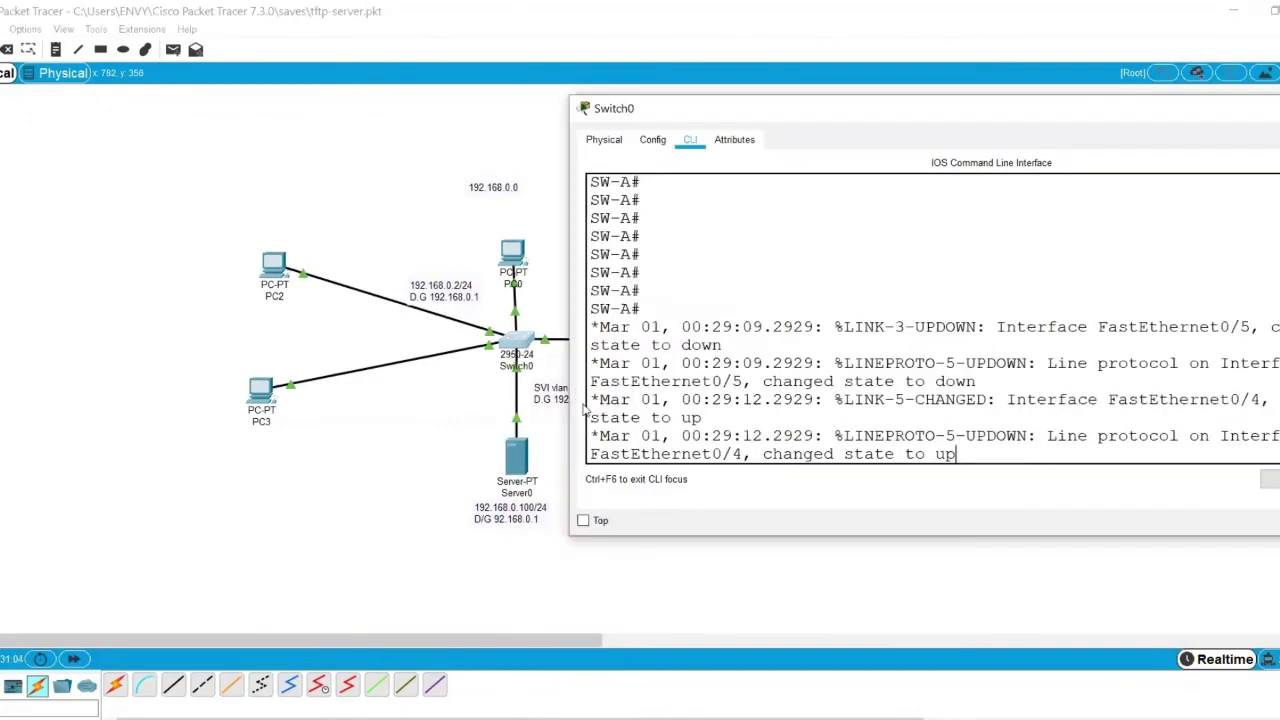
{"action": "left_click", "coordinate": [518, 456]}
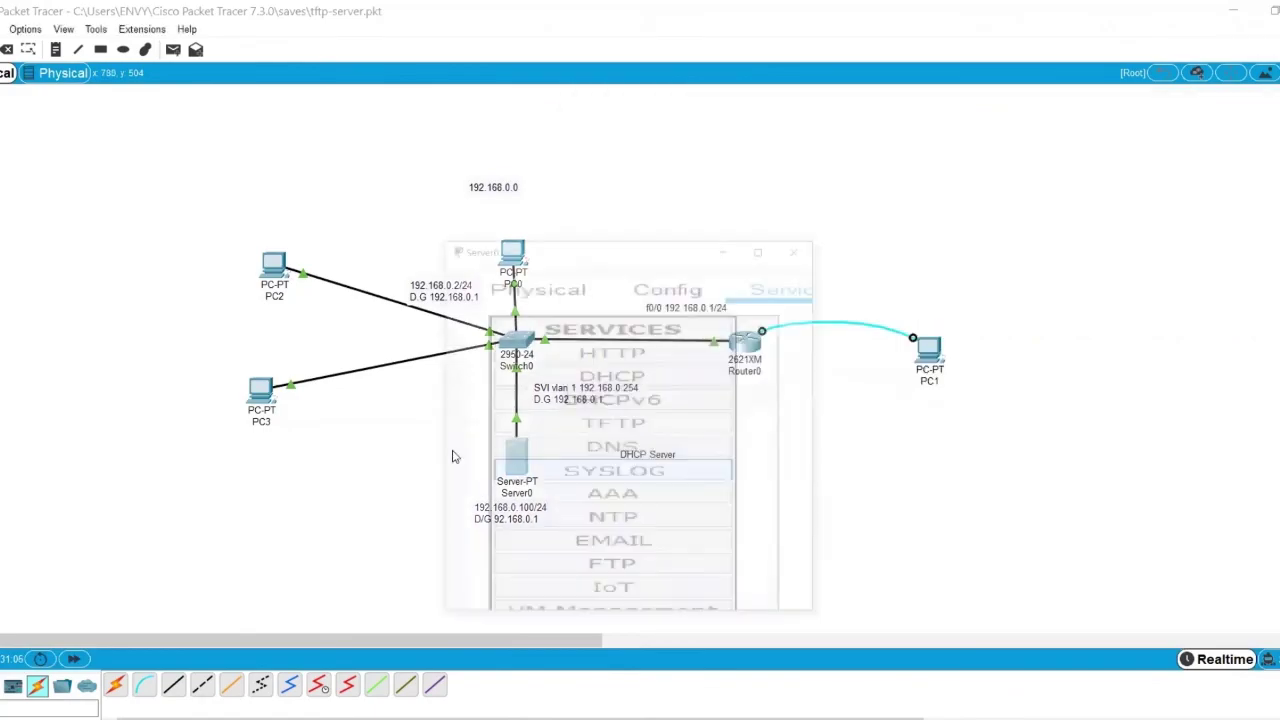
{"action": "left_click", "coordinate": [799, 154]}
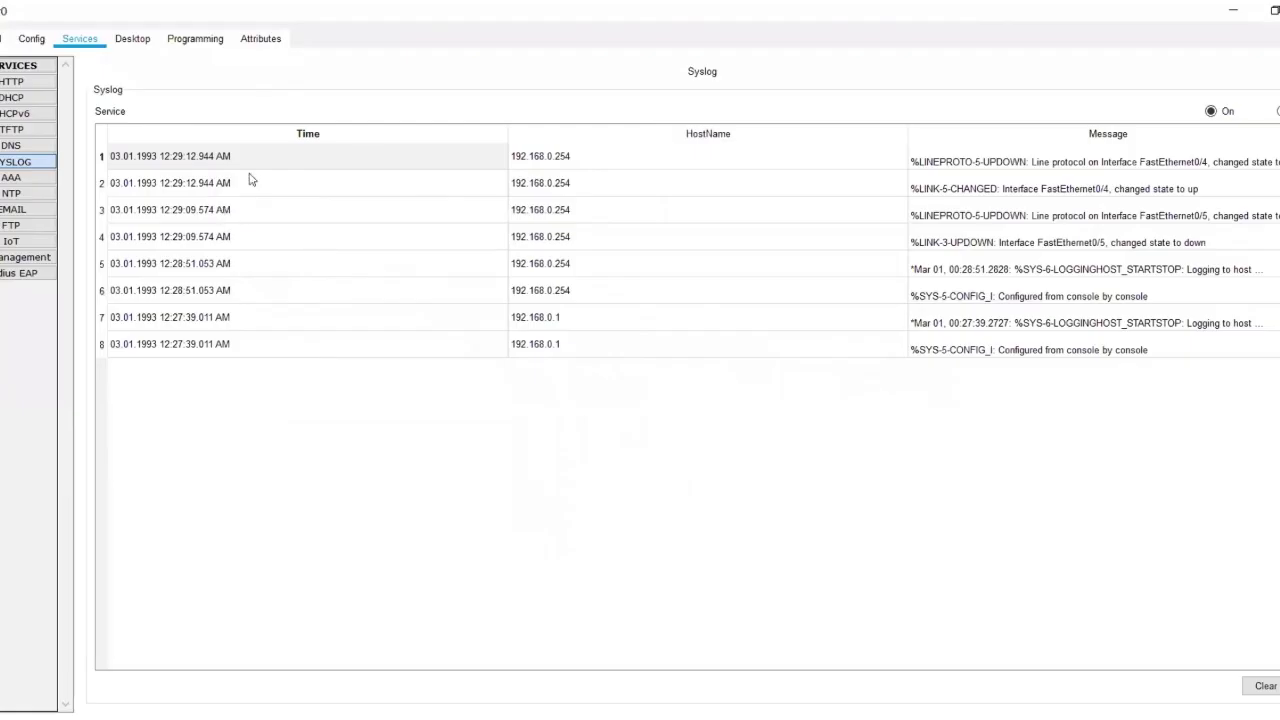